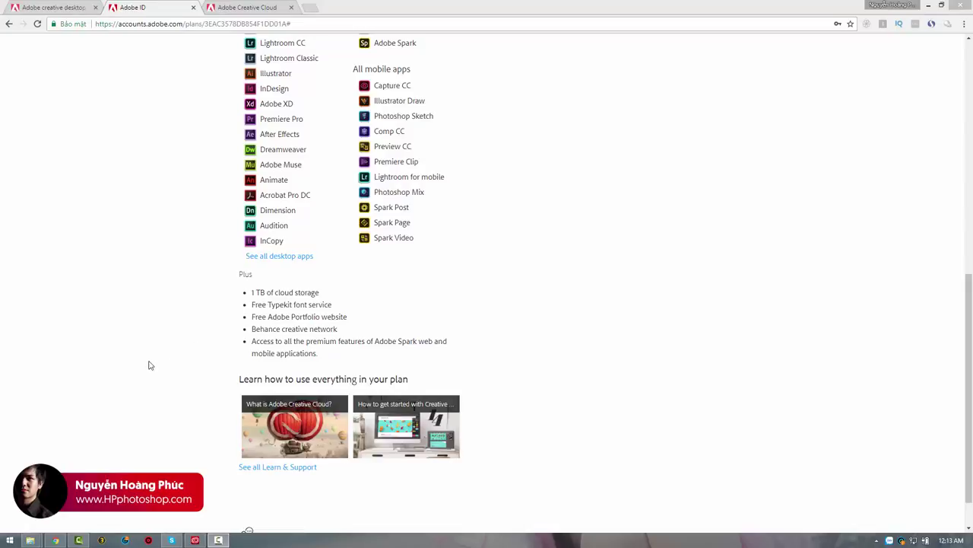
- Scroll up and down the Adobe ID plan page and briefly highlight the profile name in the header
scroll(143, 350, up, 2)
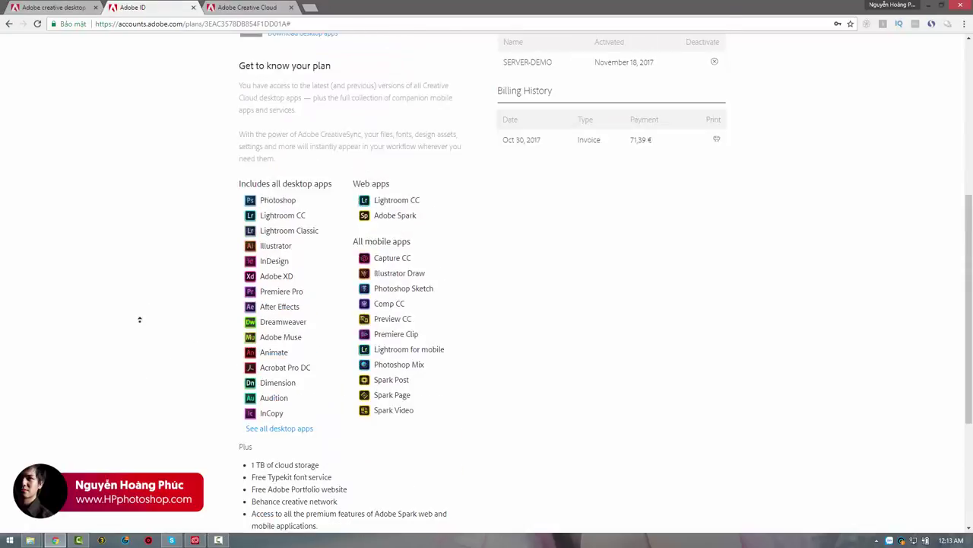
scroll(139, 320, up, 1)
scroll(126, 327, up, 3)
scroll(124, 339, up, 2)
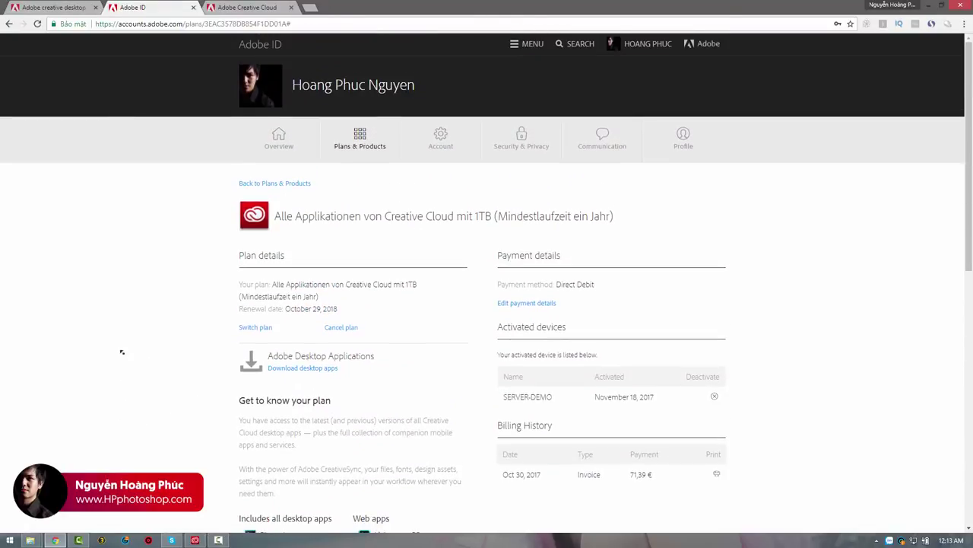
scroll(123, 378, down, 2)
scroll(125, 382, down, 1)
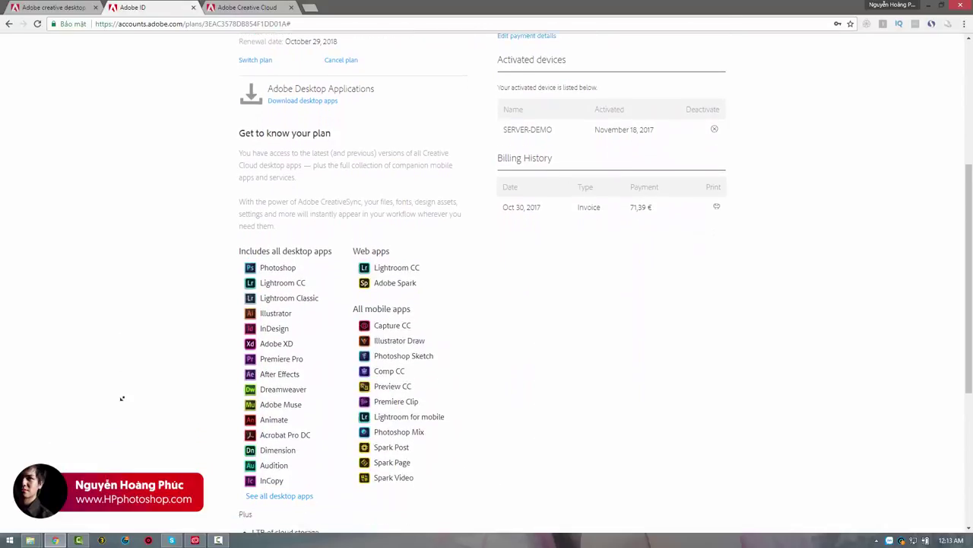
scroll(128, 377, down, 1)
scroll(131, 372, down, 1)
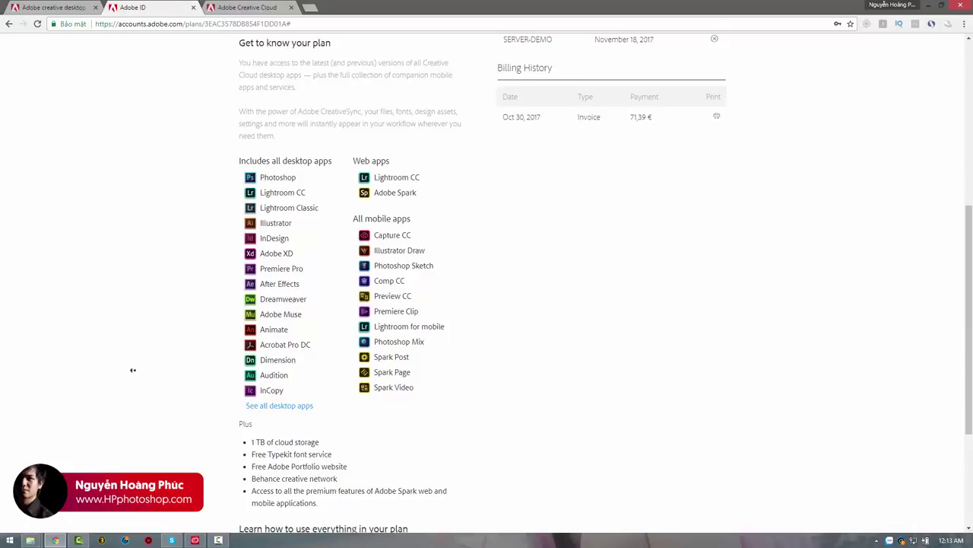
scroll(131, 369, up, 1)
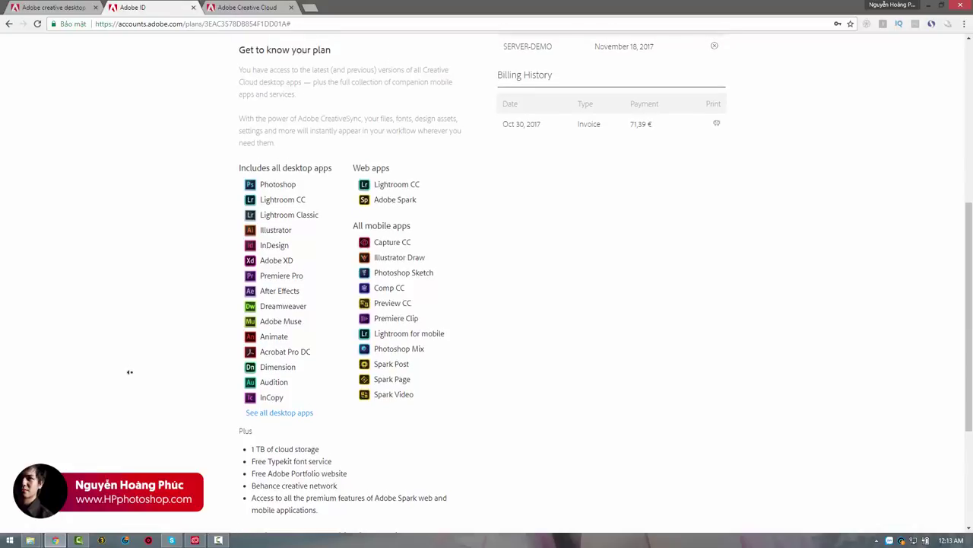
scroll(129, 380, down, 1)
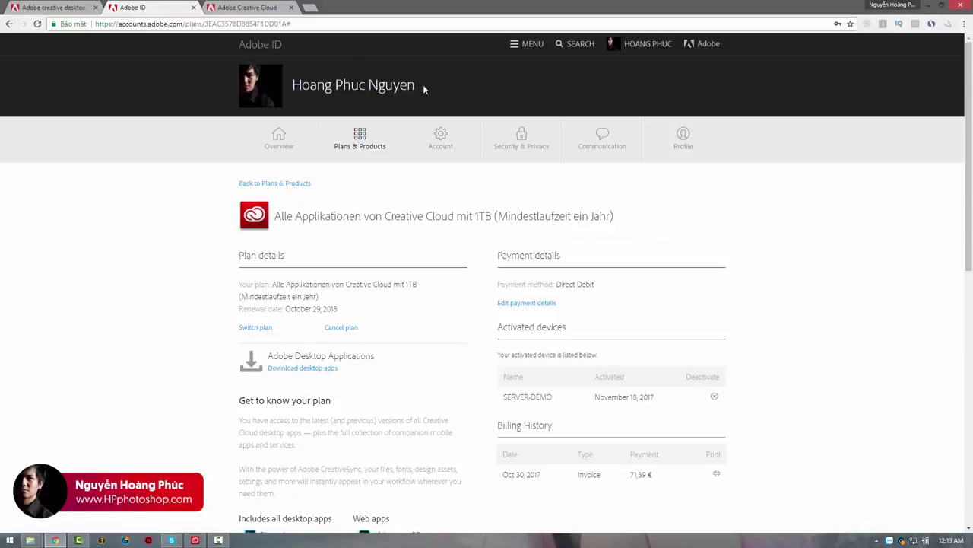
drag(423, 88, 287, 85)
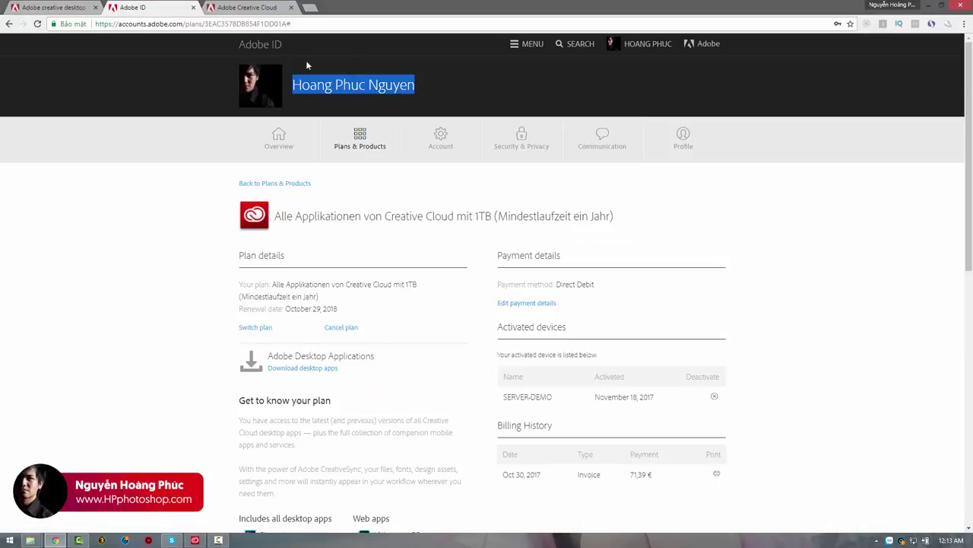
click(254, 91)
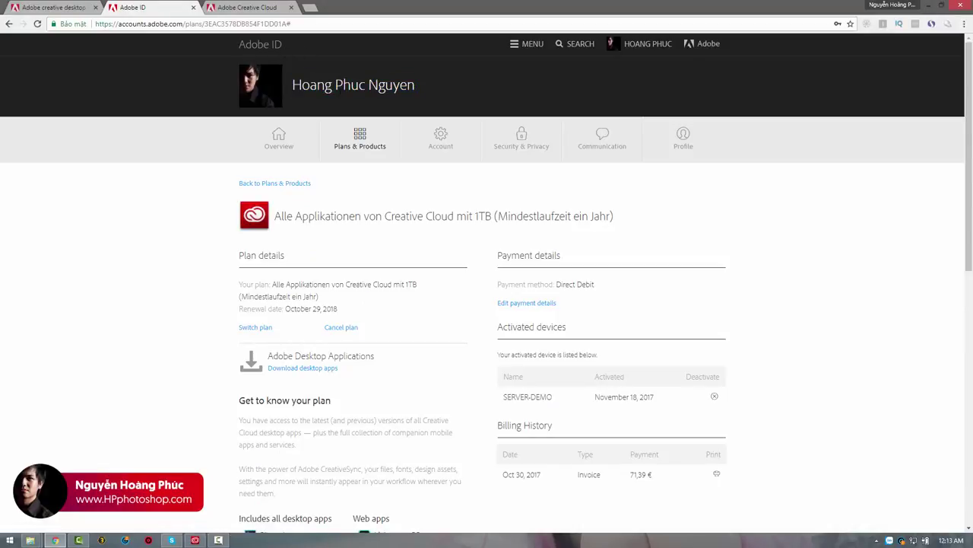
- Scroll further down, then open the Creative Cloud sign-in window and enter the account e-mail address
scroll(126, 332, down, 1)
scroll(126, 332, down, 1)
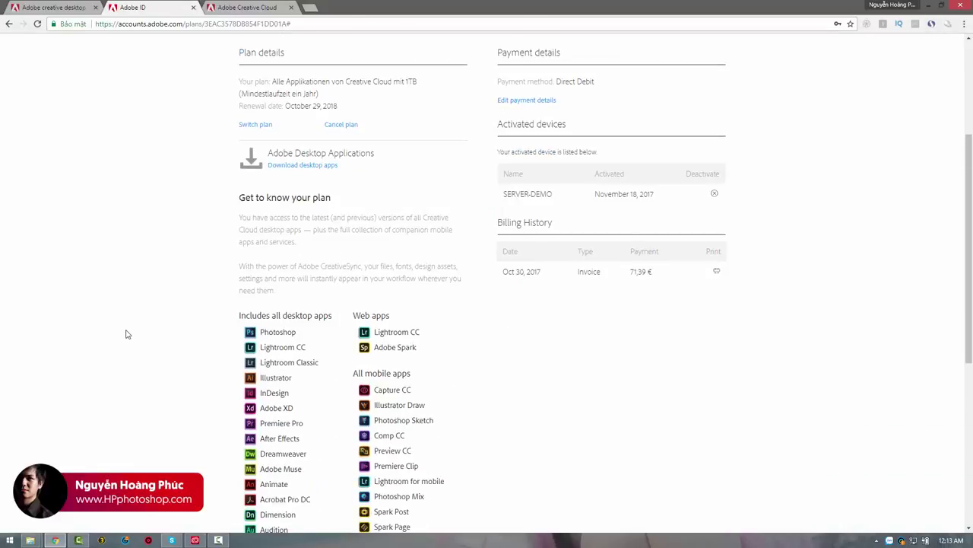
scroll(127, 334, down, 1)
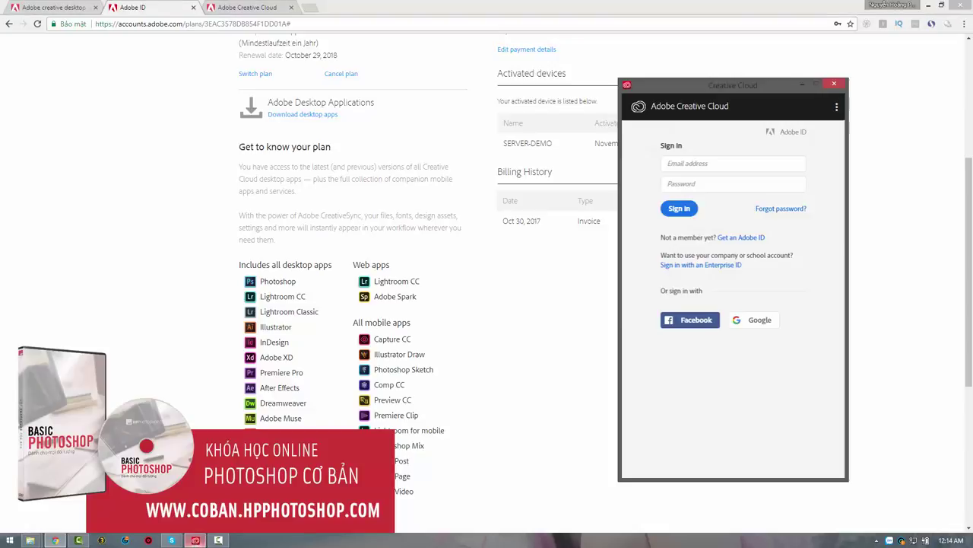
click(703, 165)
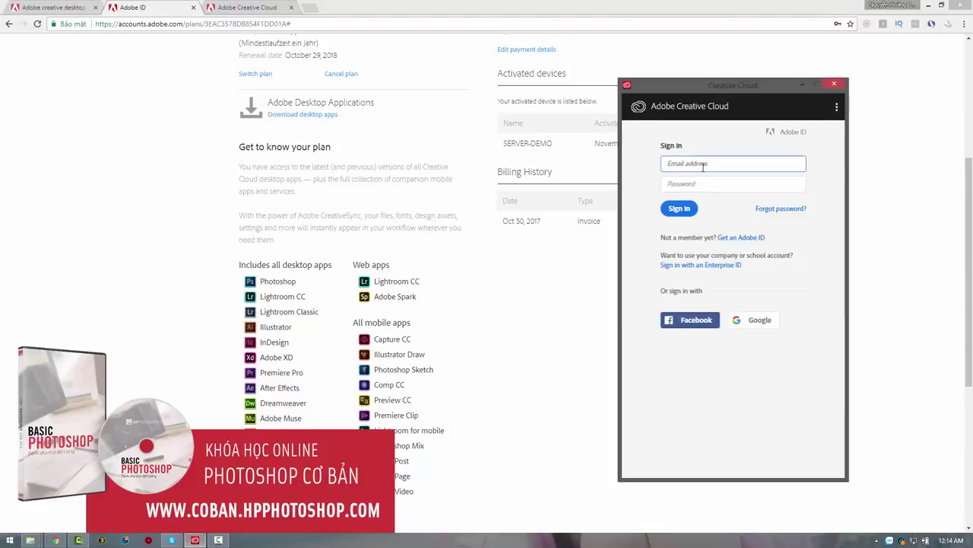
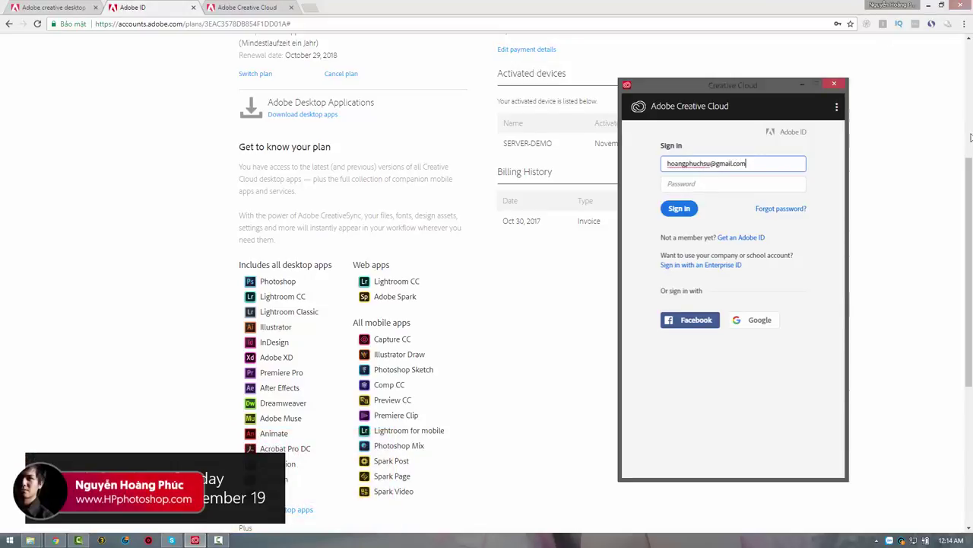
- Search Windows for 'photoshop' and launch Adobe Photoshop CC 2018
click(949, 99)
text(phot)
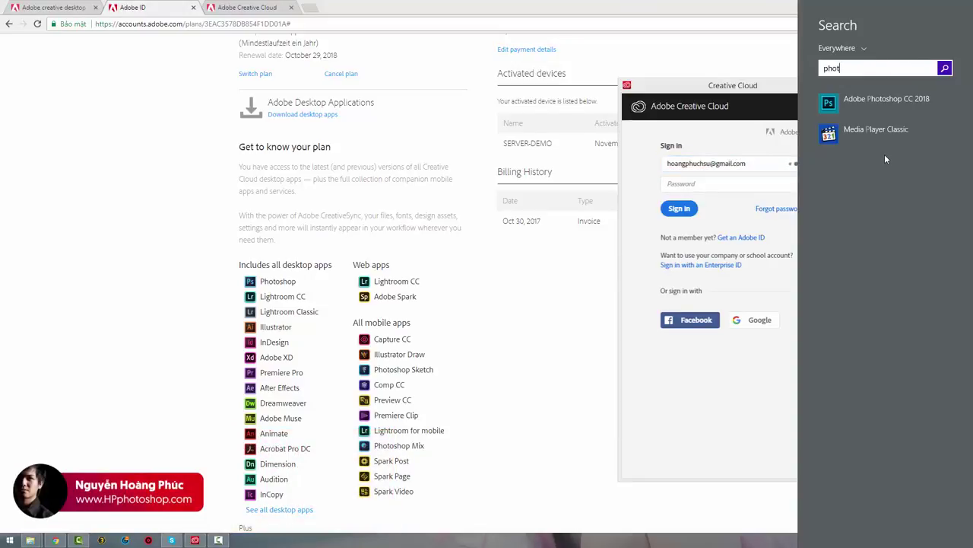
text(oshop CC 2018)
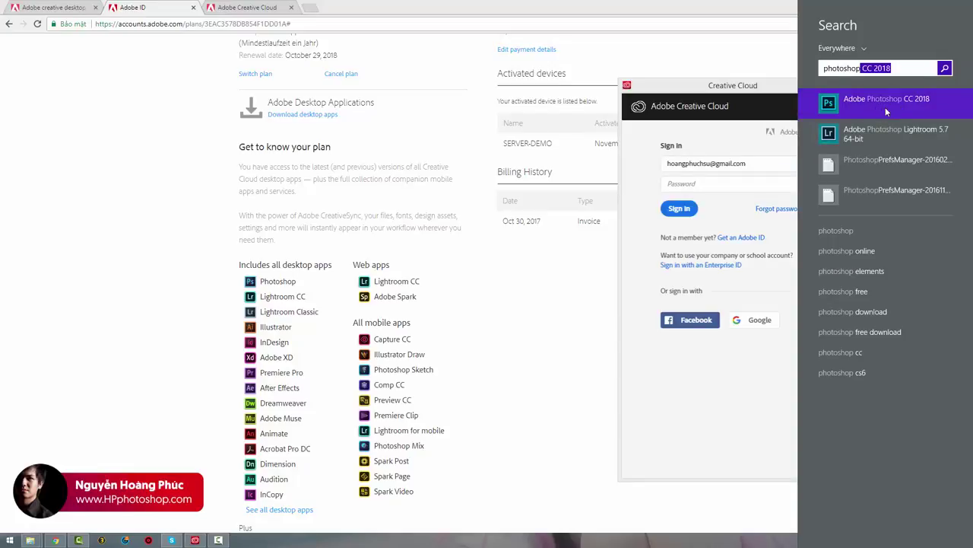
click(885, 107)
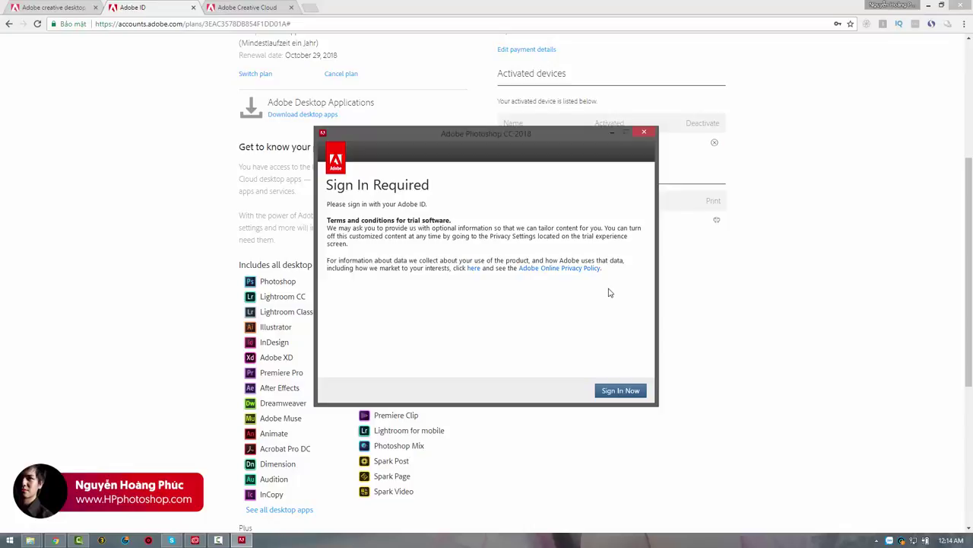
mouse_move(506, 134)
mouse_down()
mouse_move(487, 155)
mouse_move(443, 152)
mouse_move(449, 138)
mouse_up()
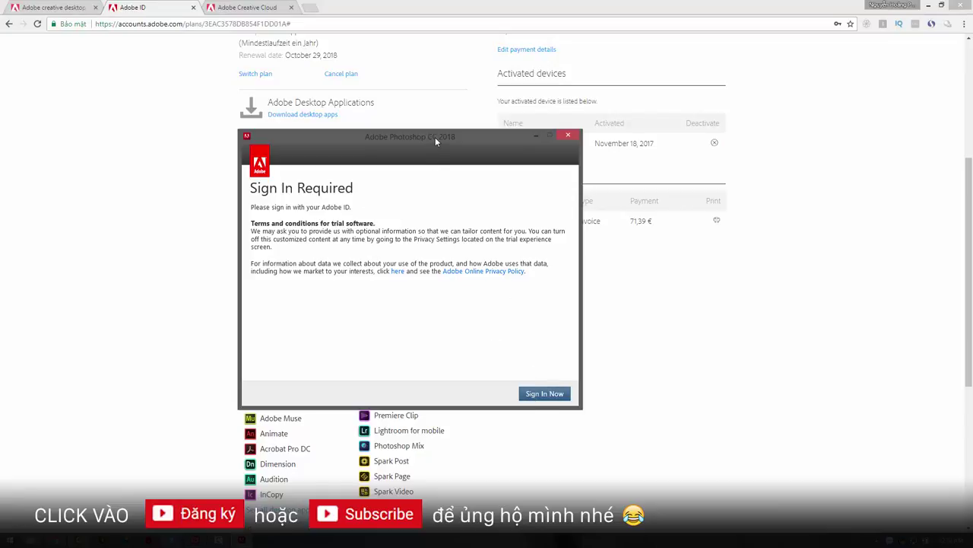
drag(435, 137, 435, 136)
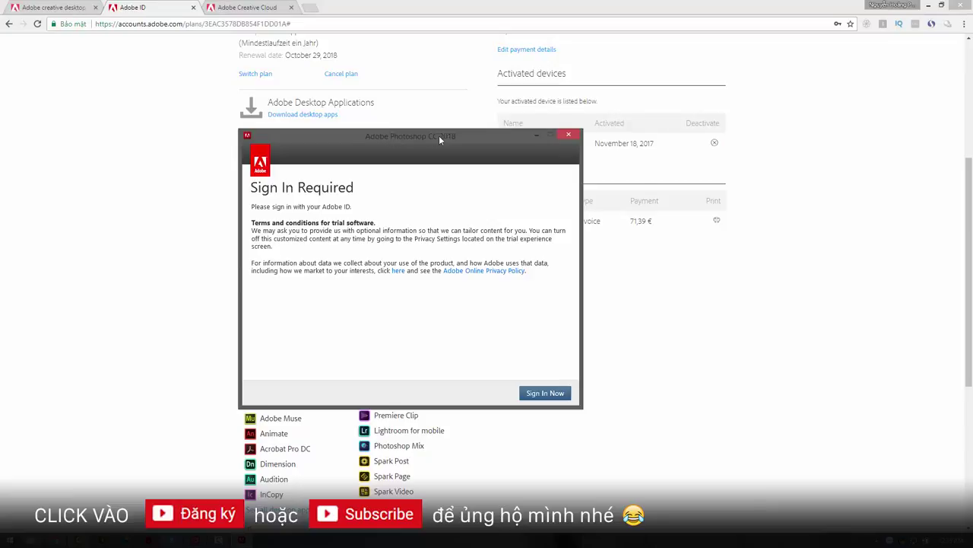
drag(385, 136, 411, 140)
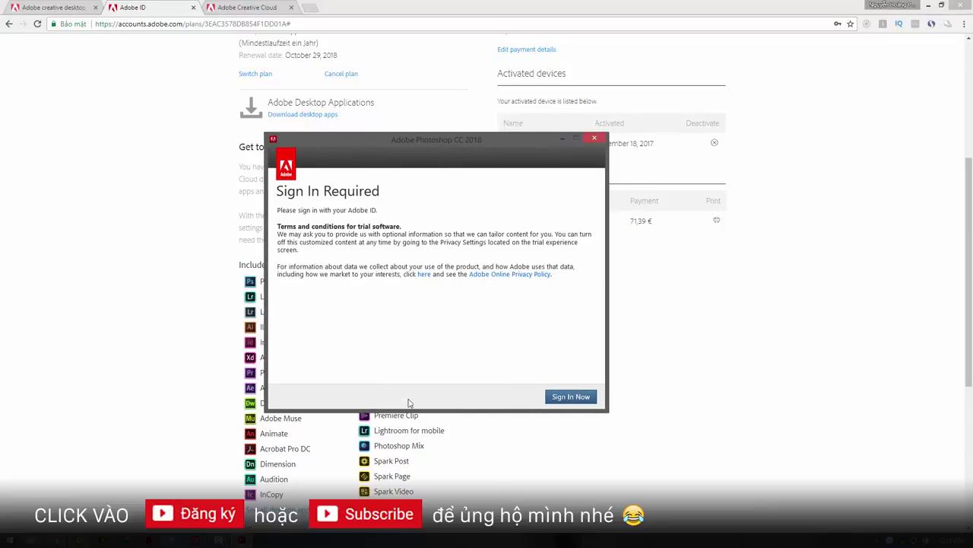
- Sign in to Creative Cloud with the account password, quit Photoshop's sign-in prompt, and move the window left
click(570, 396)
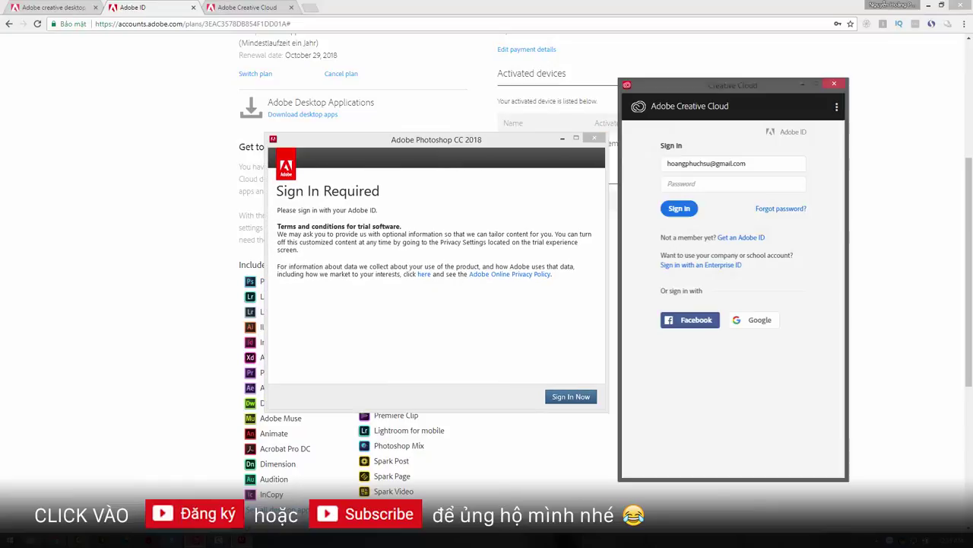
click(702, 182)
text(***)
key(Return)
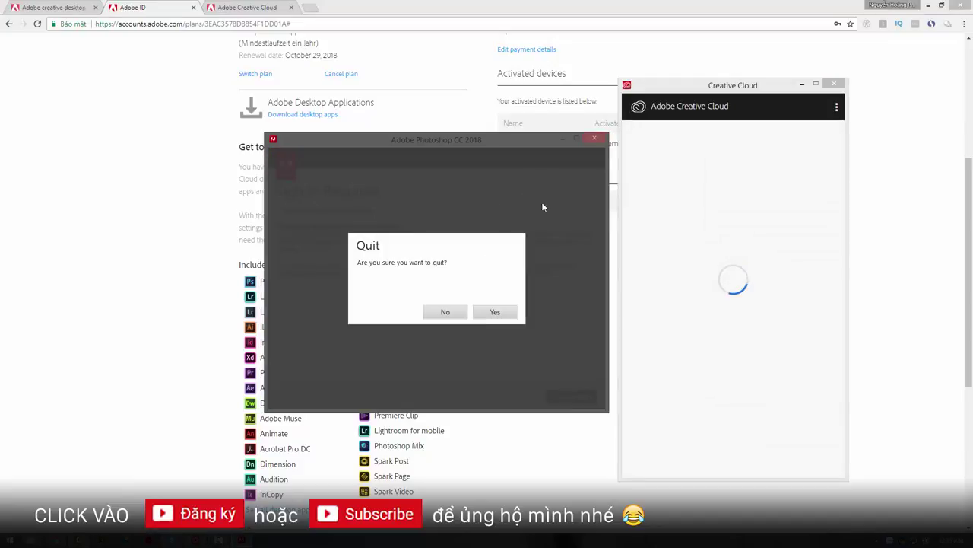
click(493, 312)
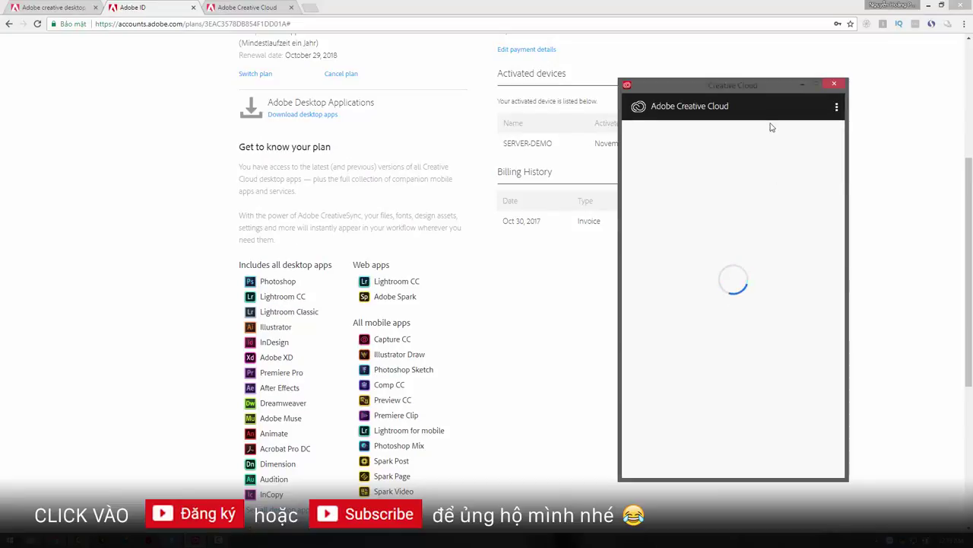
mouse_move(753, 83)
mouse_down()
mouse_move(530, 65)
mouse_move(591, 64)
mouse_up()
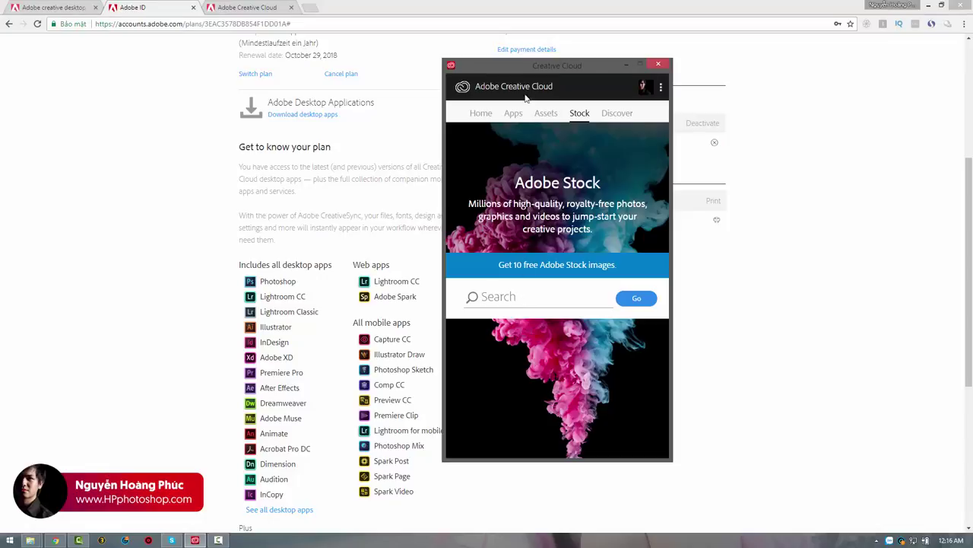
- Scroll through the Creative Cloud apps with available updates, then return to the Adobe ID plan page
click(513, 115)
mouse_move(663, 190)
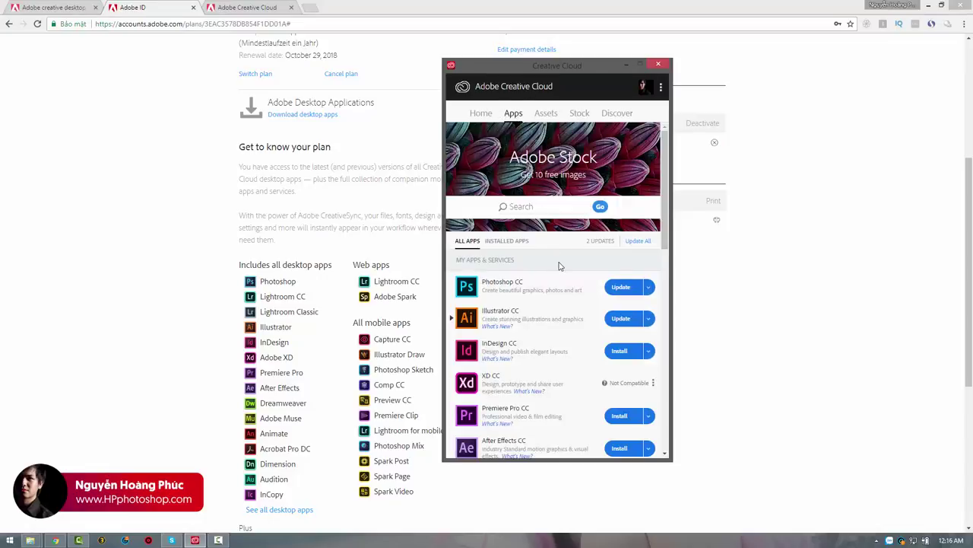
scroll(665, 204, down, 3)
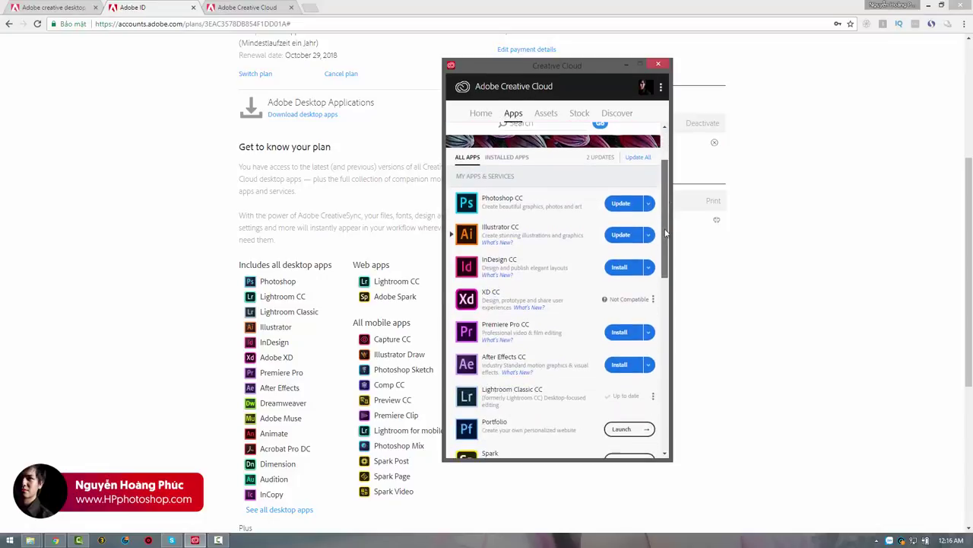
mouse_move(667, 230)
mouse_down()
mouse_move(664, 178)
mouse_move(668, 246)
mouse_up()
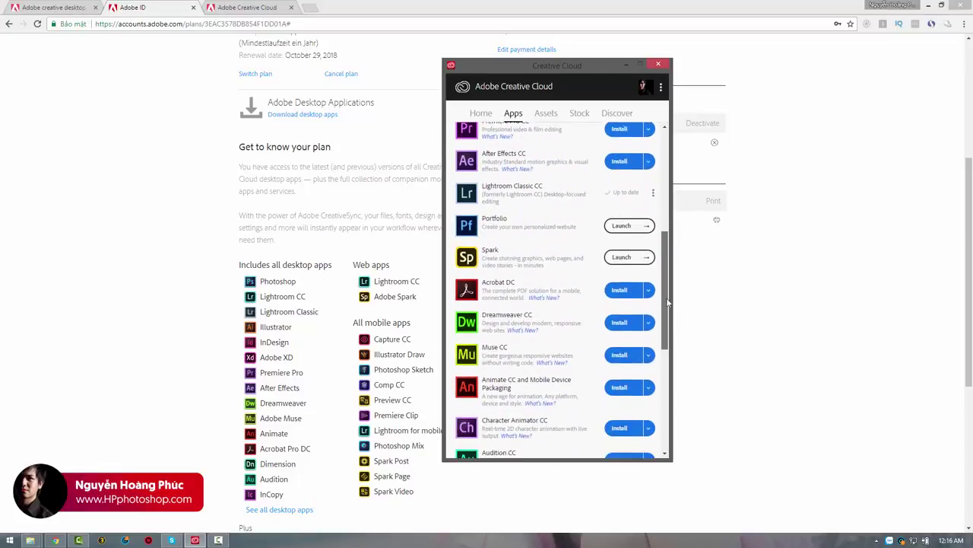
mouse_move(668, 257)
mouse_down()
mouse_move(667, 315)
mouse_move(665, 203)
mouse_up()
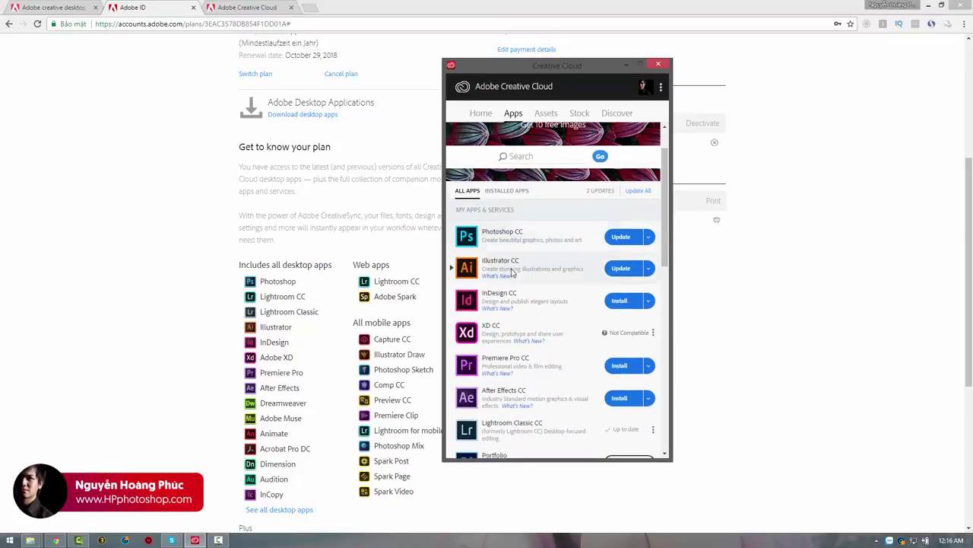
click(182, 304)
scroll(160, 302, down, 1)
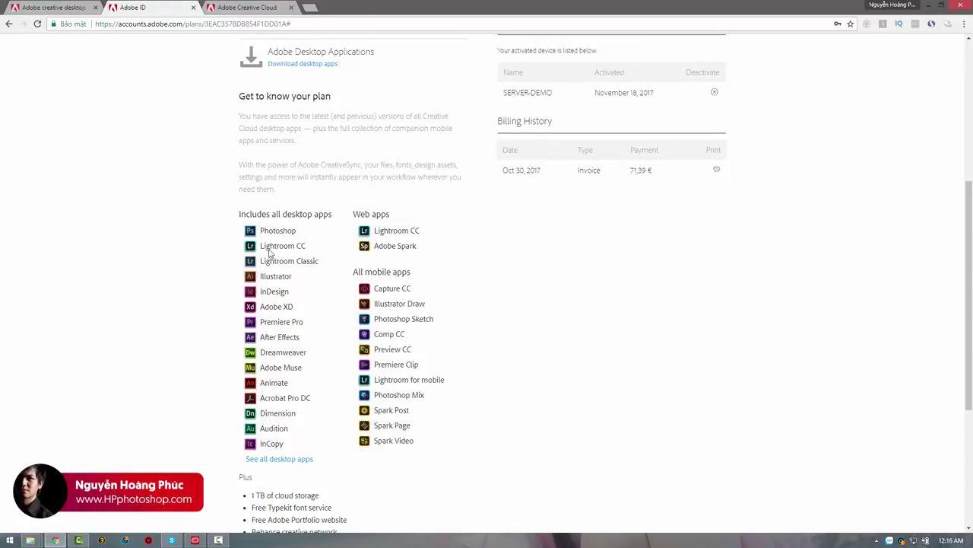
drag(269, 253, 228, 245)
click(155, 256)
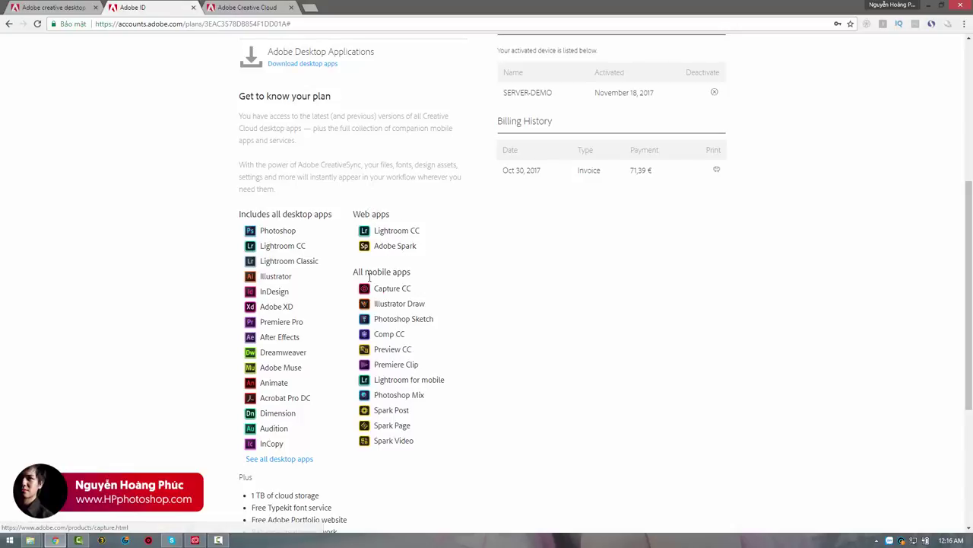
triple_click(414, 274)
click(430, 274)
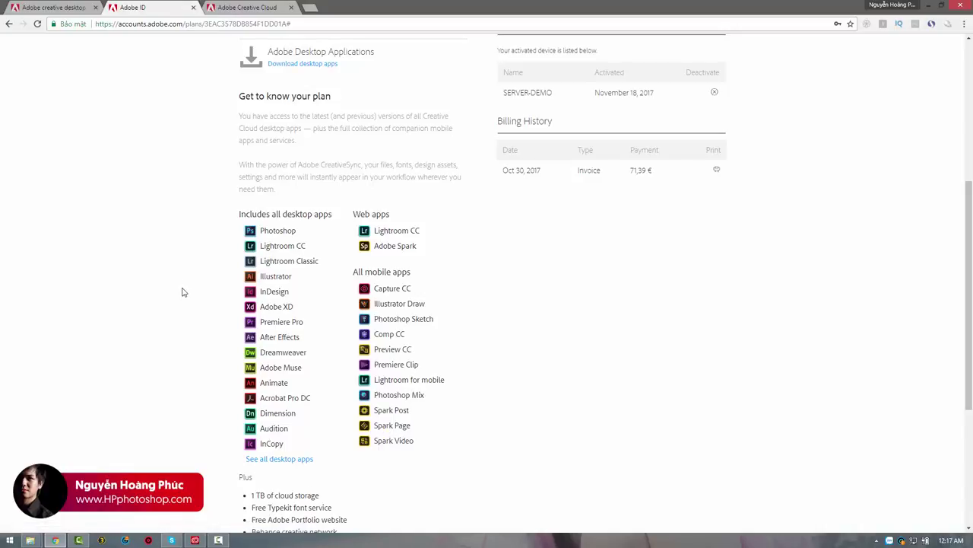
scroll(228, 270, up, 2)
scroll(137, 298, up, 3)
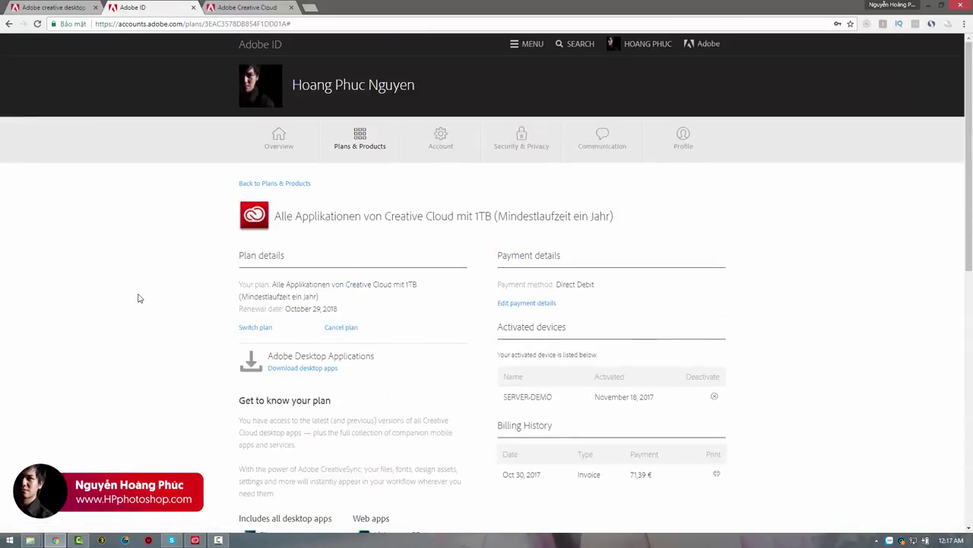
scroll(139, 299, down, 5)
scroll(139, 298, down, 3)
scroll(139, 298, up, 2)
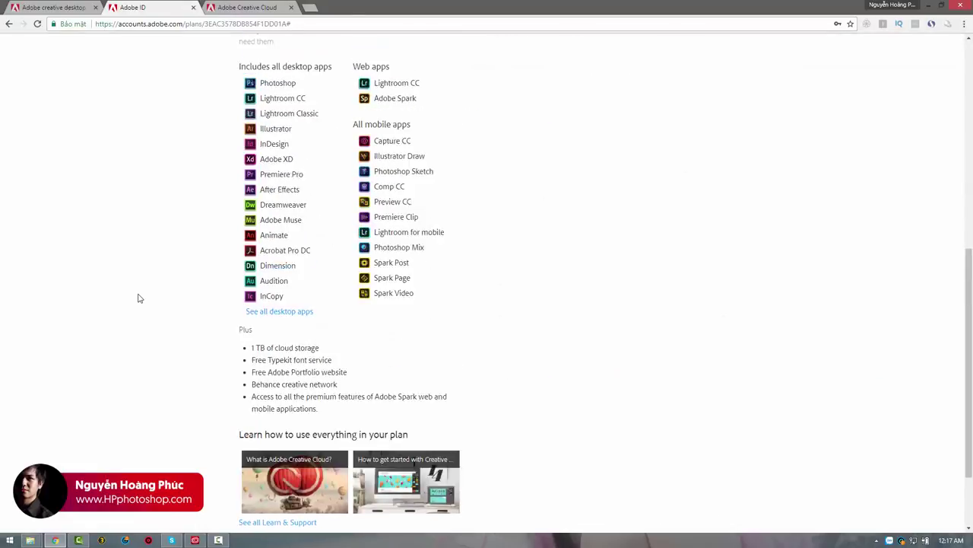
scroll(210, 395, down, 1)
double_click(259, 334)
click(260, 347)
drag(320, 350, 252, 348)
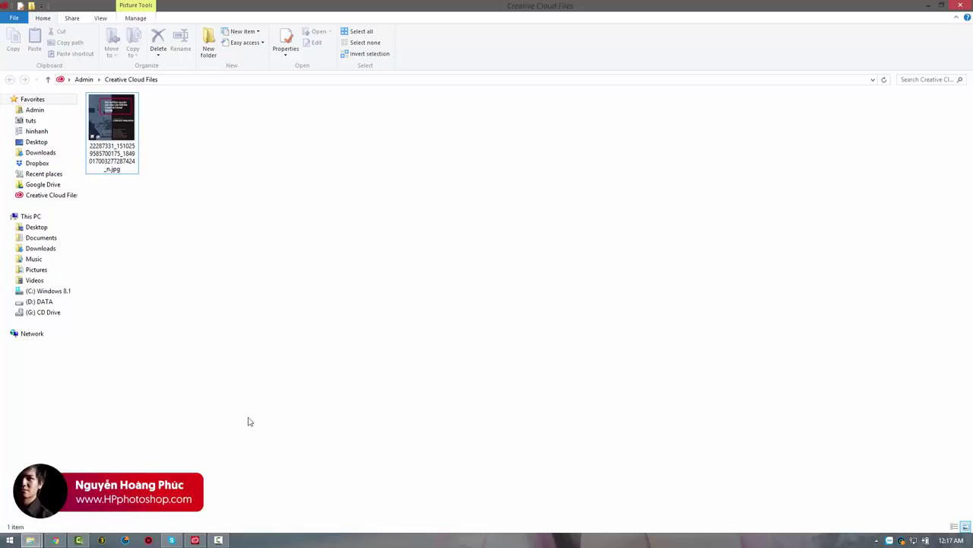
- Show the Creative Cloud Assets file list with the Downloads folder window placed beside it
click(55, 540)
click(269, 7)
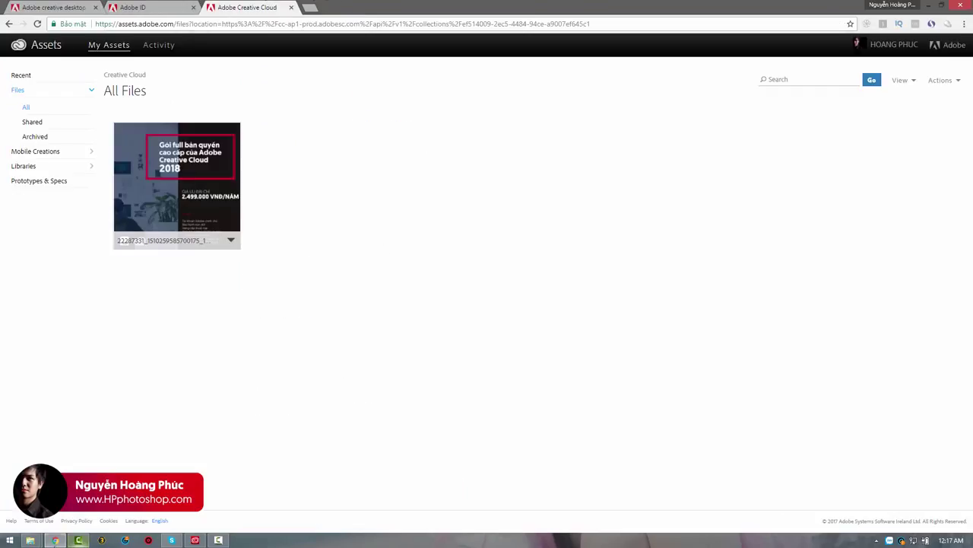
click(31, 540)
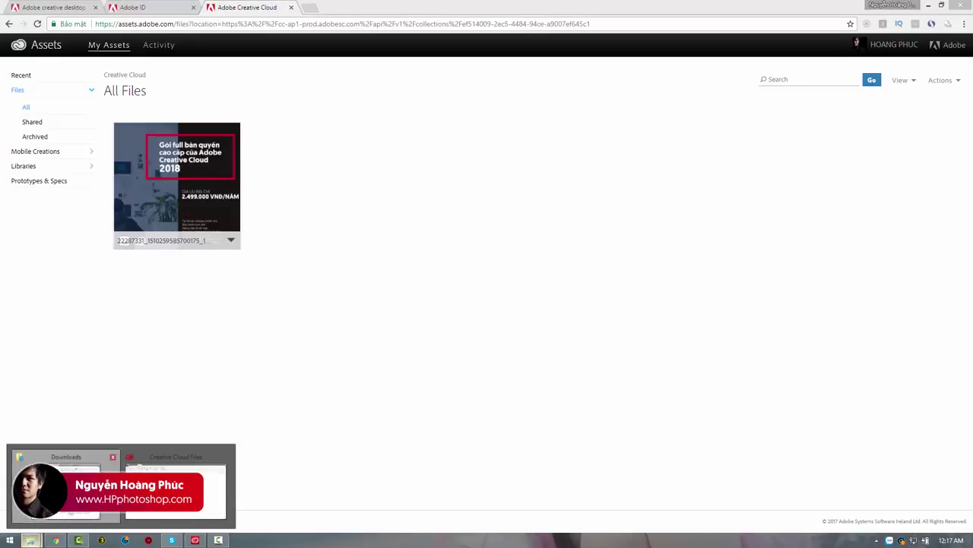
click(65, 487)
drag(687, 92, 705, 75)
- Drag bo-so-lich-am-duong-2017.rar onto All Files to upload it, then dismiss the notification
click(706, 282)
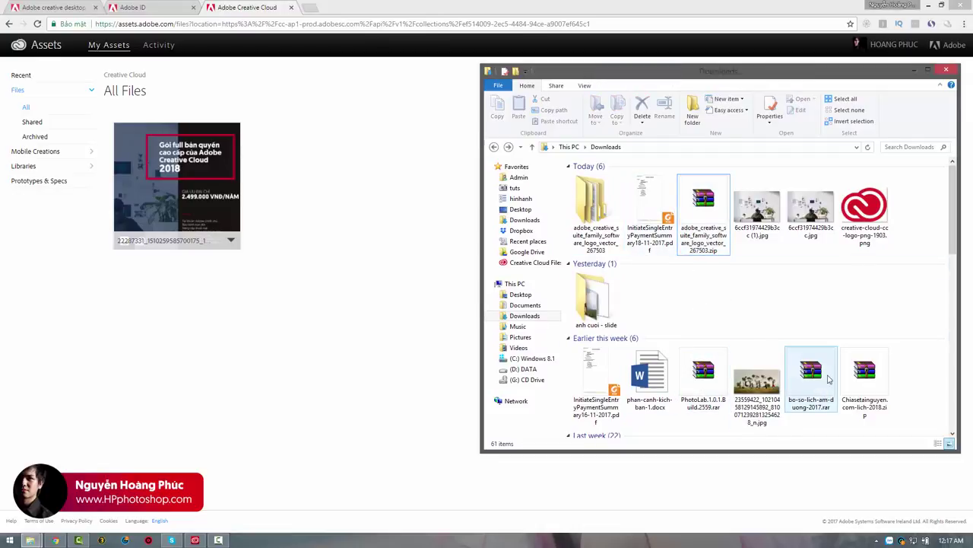
drag(815, 382, 331, 302)
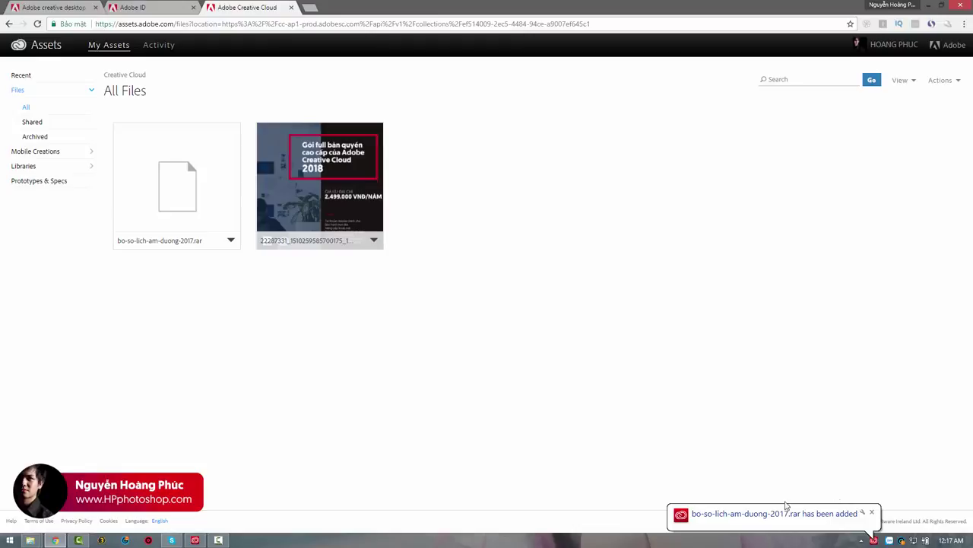
click(872, 513)
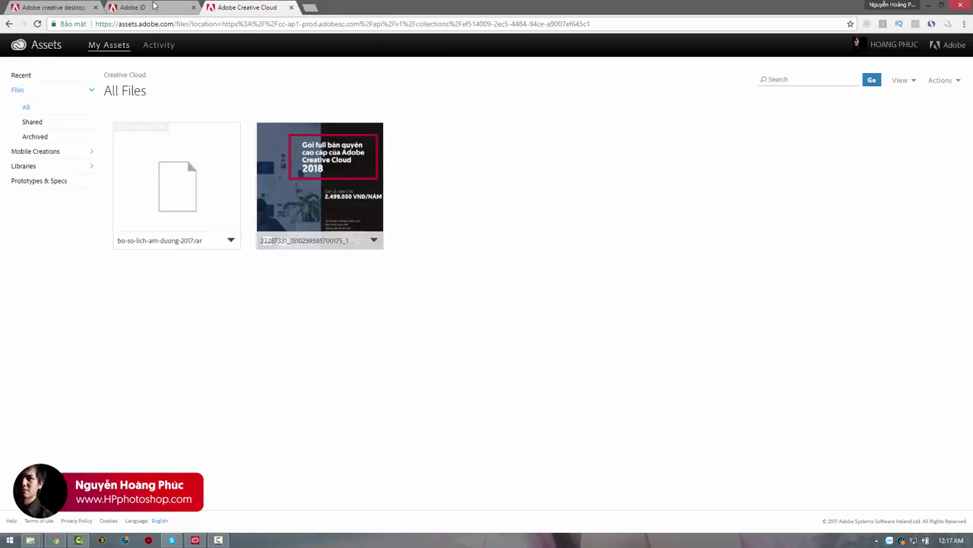
- On the Adobe ID plan page, highlight the Behance, Adobe Portfolio and Typekit perks
click(122, 9)
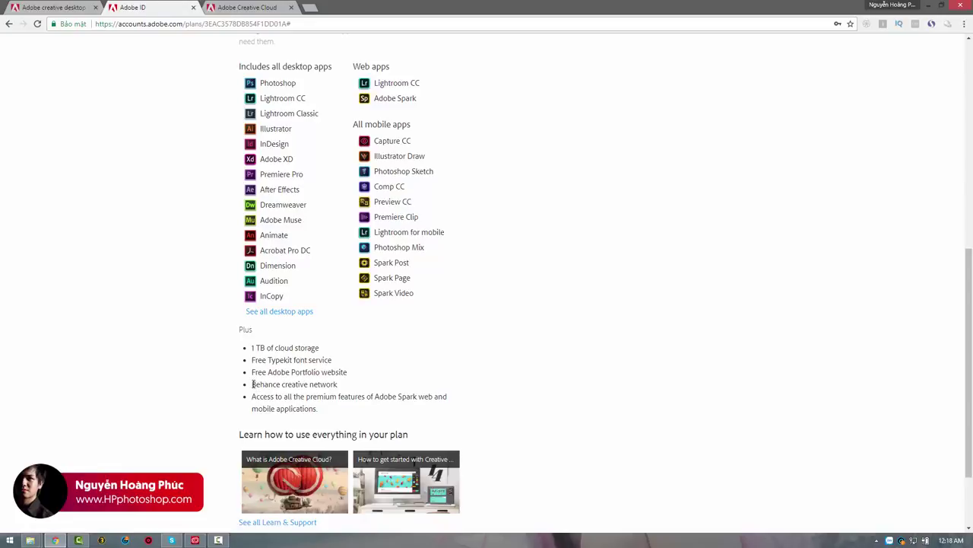
double_click(265, 384)
drag(341, 372, 267, 372)
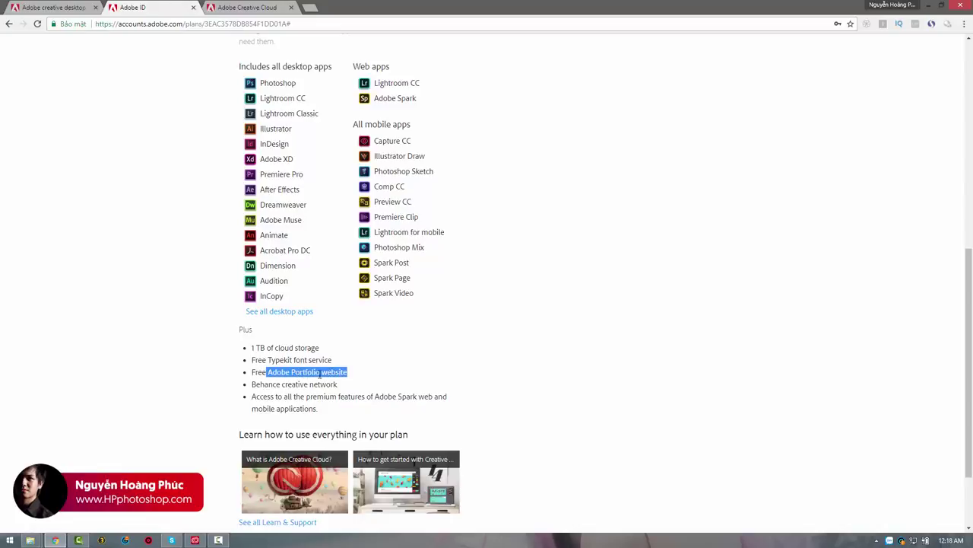
drag(332, 360, 286, 361)
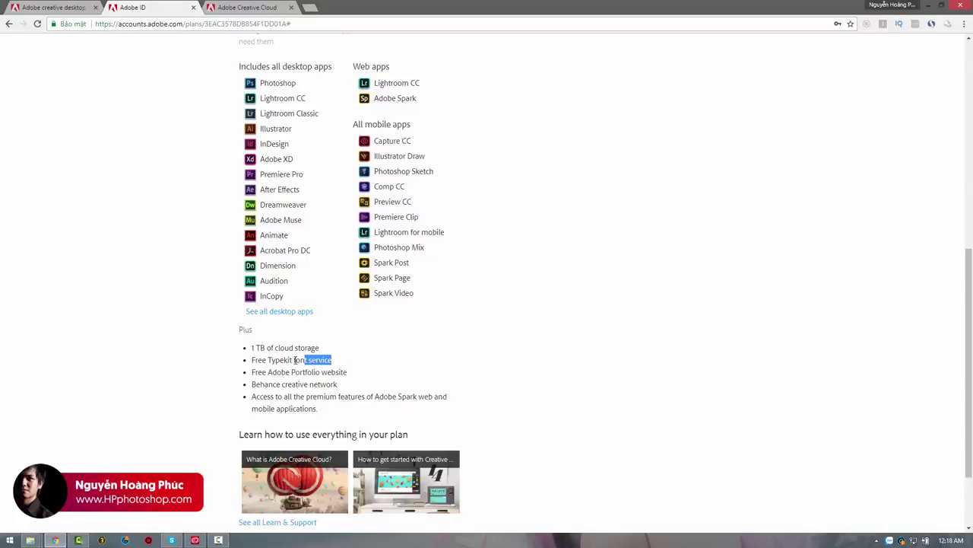
click(313, 395)
- Highlight the Adobe Spark premium features perk, then scroll up to Billing History
drag(256, 395, 437, 396)
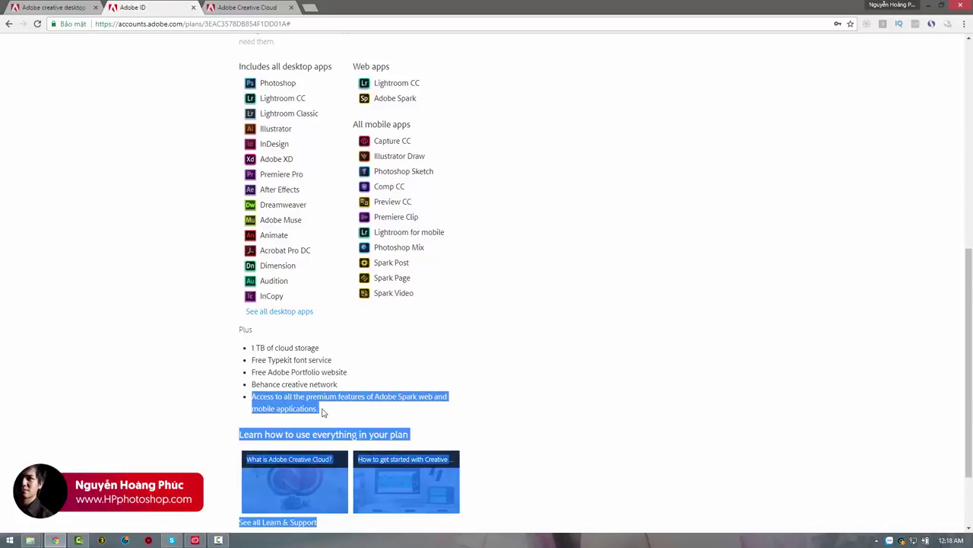
drag(437, 396, 324, 409)
click(87, 380)
scroll(95, 374, down, 1)
scroll(102, 369, up, 1)
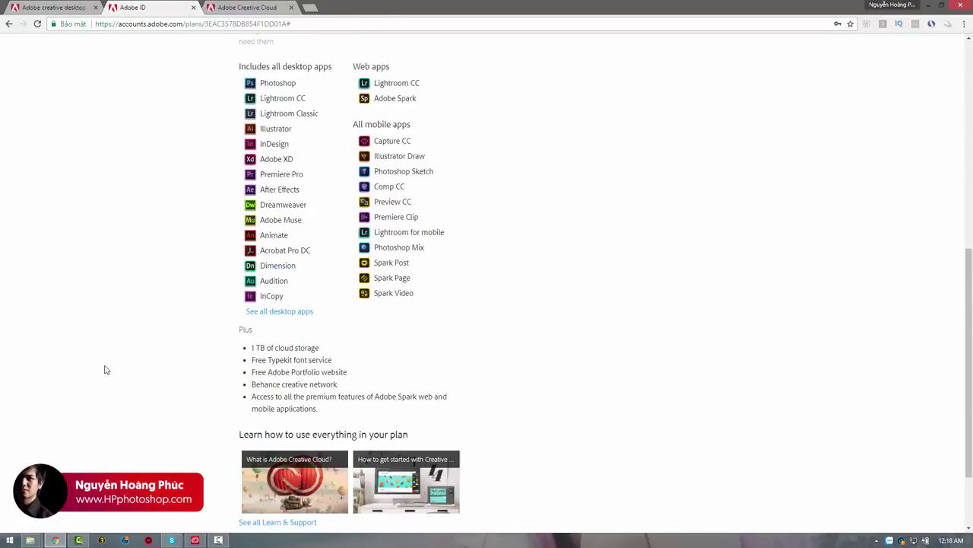
scroll(103, 370, up, 2)
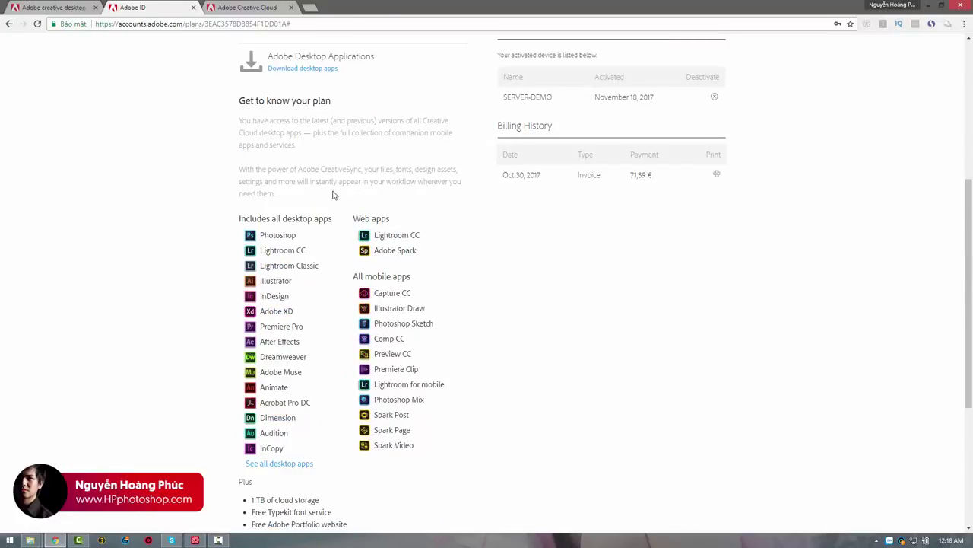
- Highlight the CreativeSync paragraph and briefly bring up then dismiss Windows Search
drag(240, 169, 283, 195)
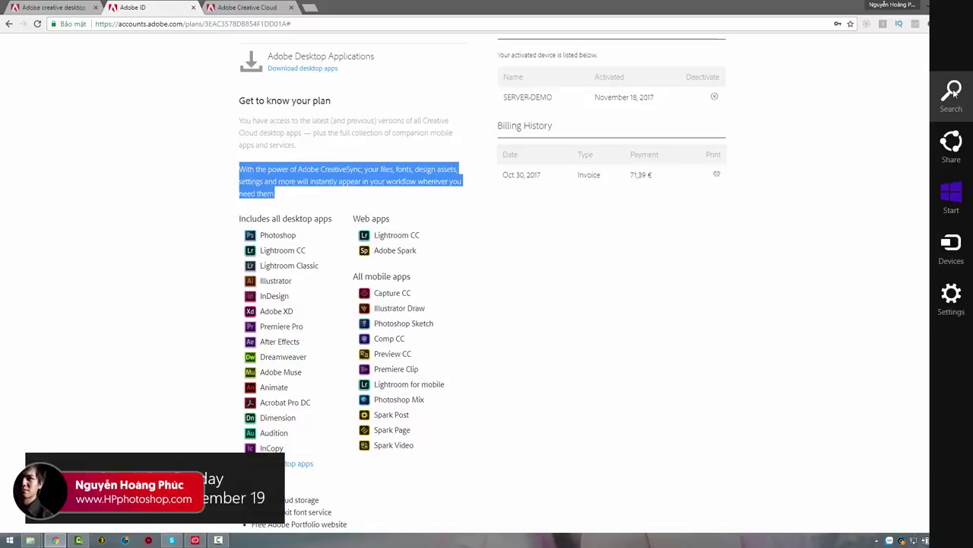
click(951, 96)
click(779, 275)
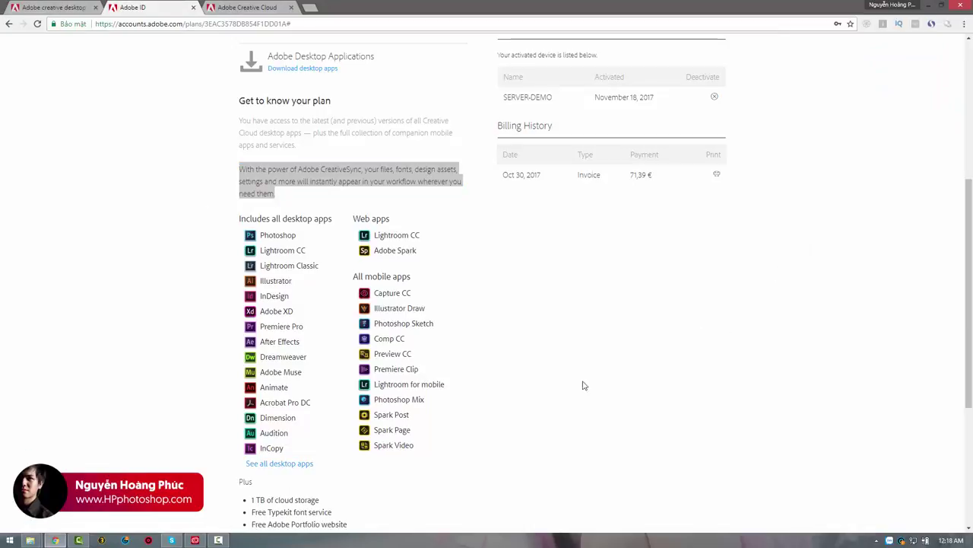
- Bring up and reposition the Creative Cloud window, hide it, and reload the Adobe ID plans page
click(195, 540)
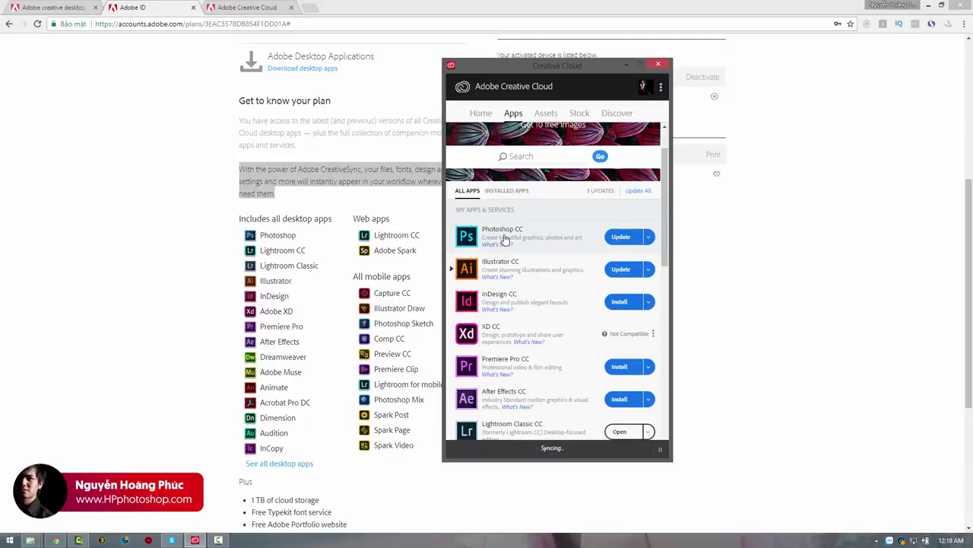
drag(593, 67, 344, 90)
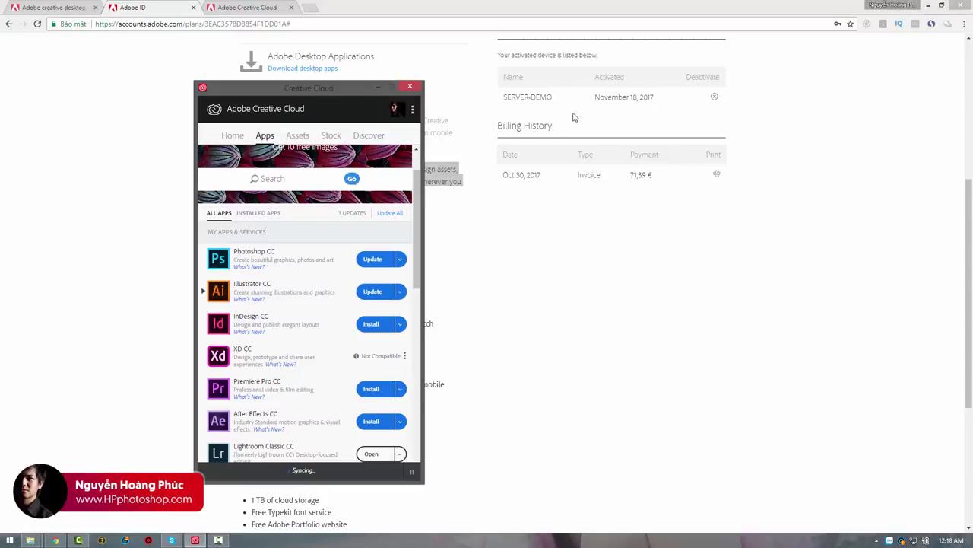
click(118, 99)
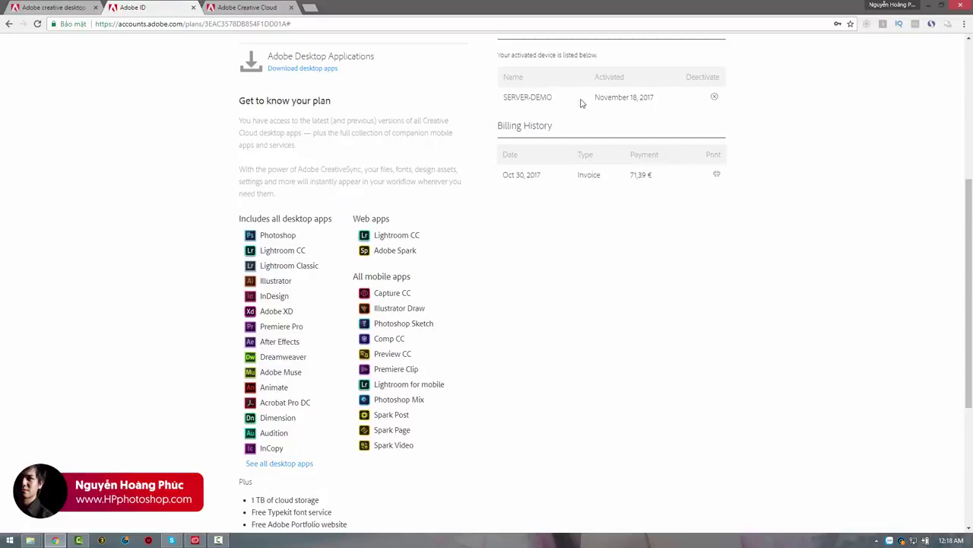
click(37, 23)
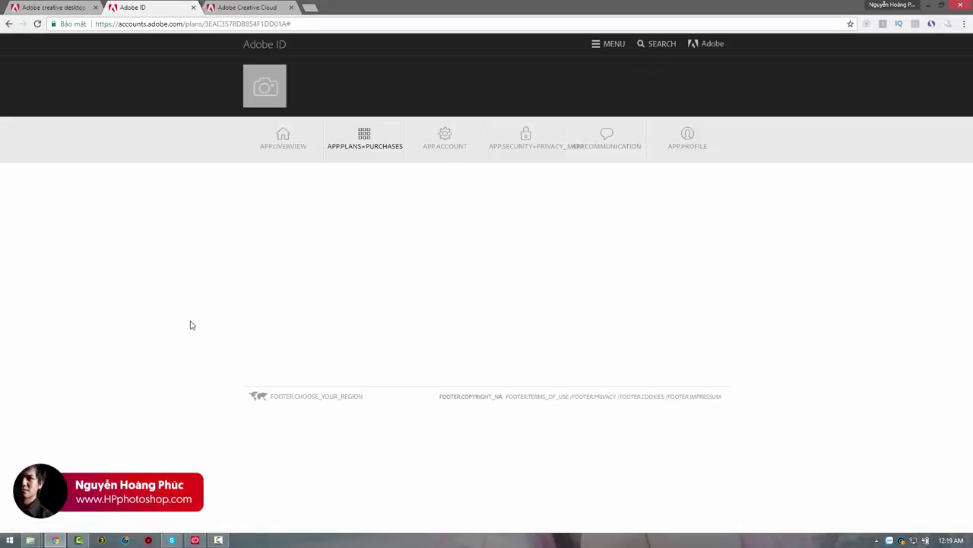
- Glance at the apps catalog, scroll through Plan details and Activated devices, then return to Assets All Files
click(40, 8)
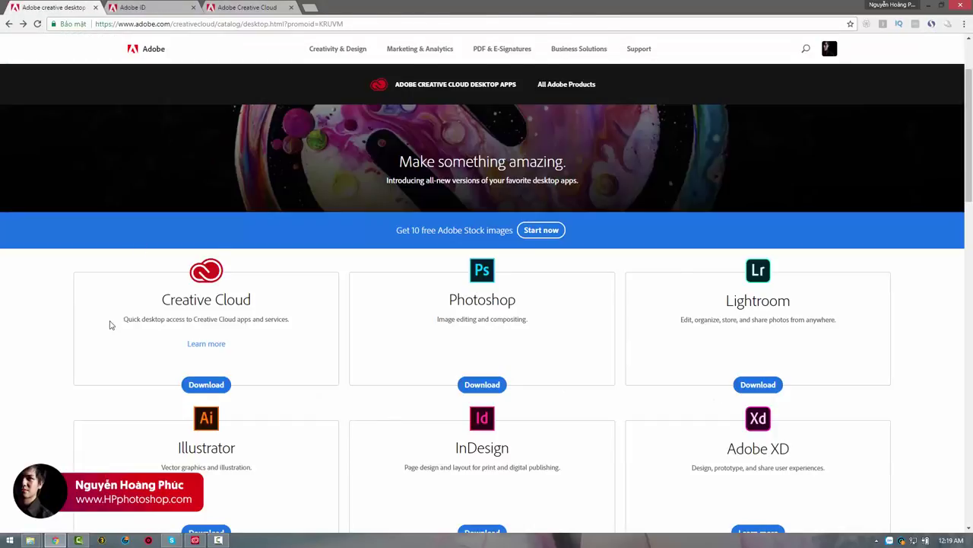
scroll(110, 325, down, 2)
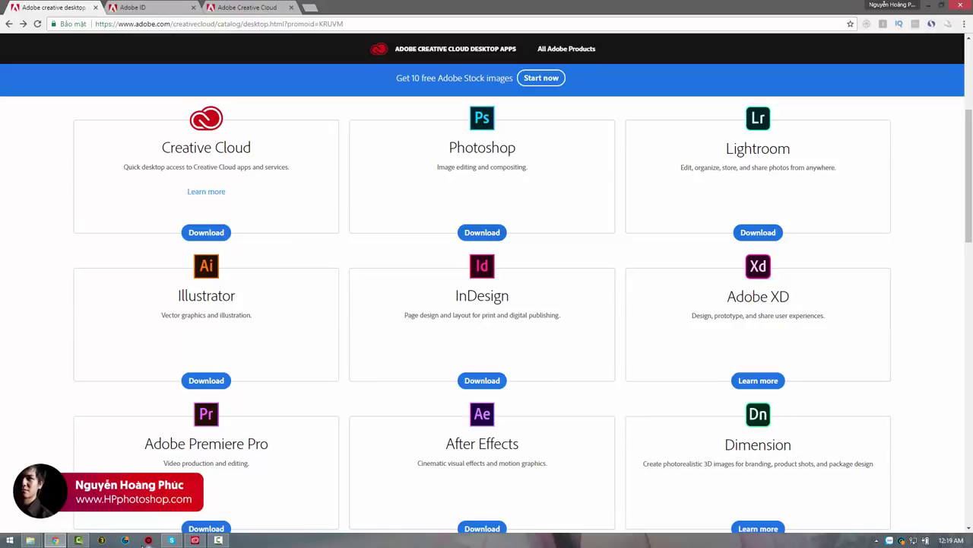
click(141, 6)
scroll(103, 304, down, 3)
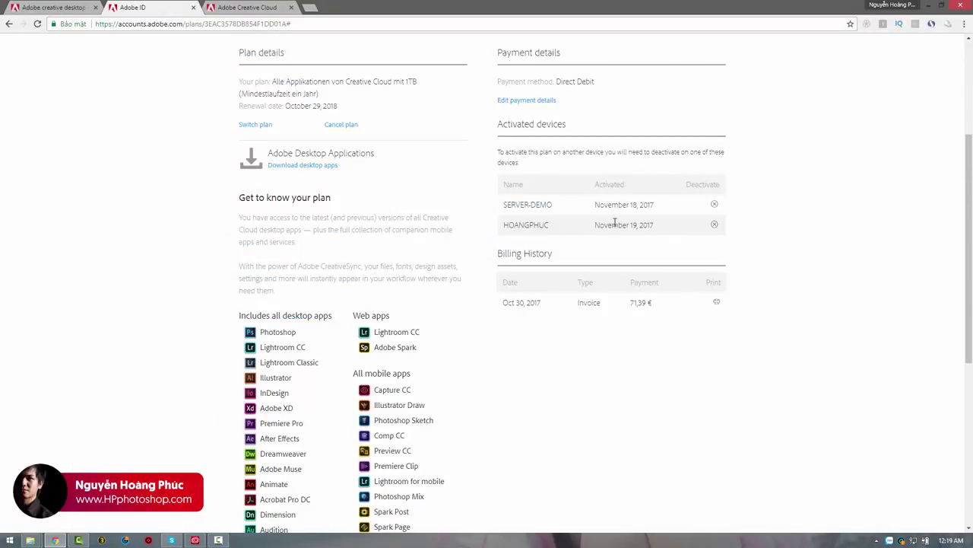
scroll(152, 319, down, 2)
scroll(124, 330, up, 1)
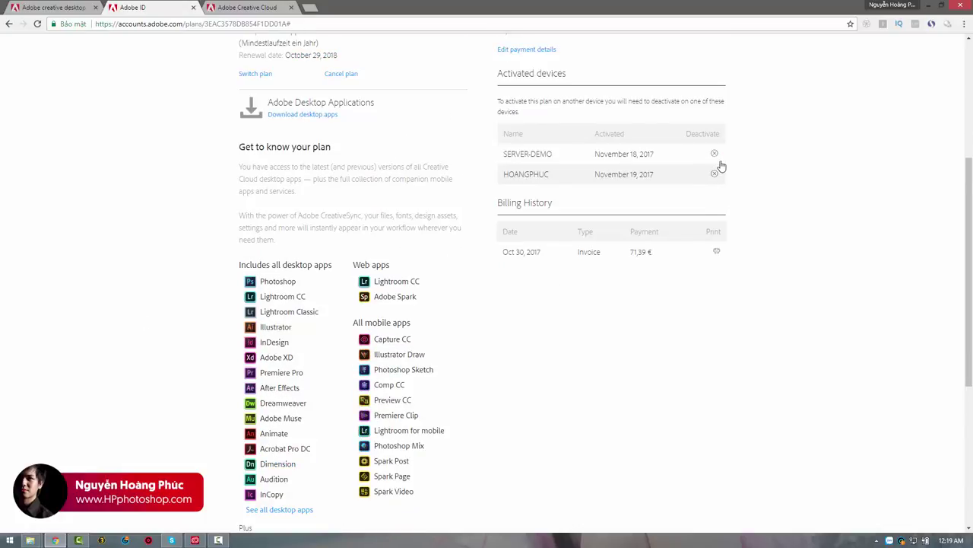
scroll(179, 324, down, 2)
scroll(180, 342, down, 3)
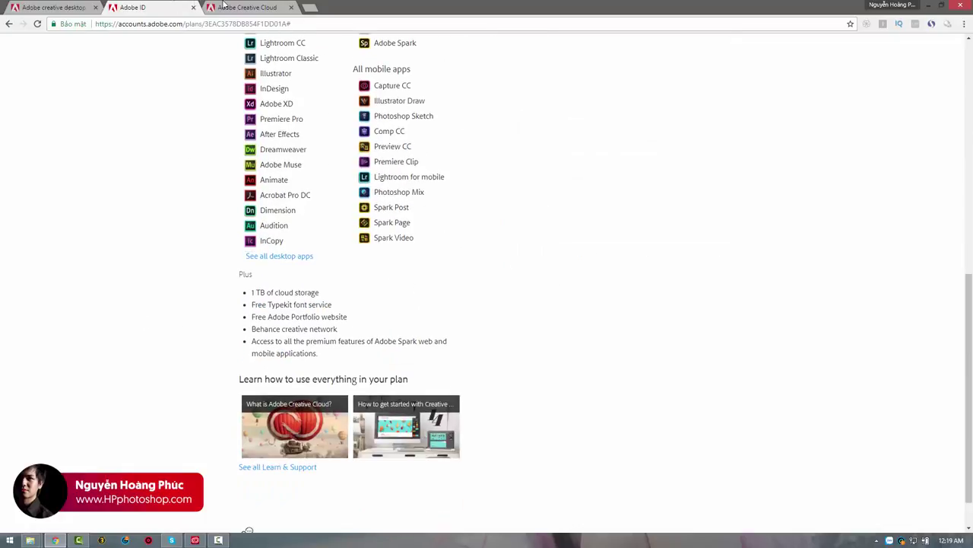
click(223, 6)
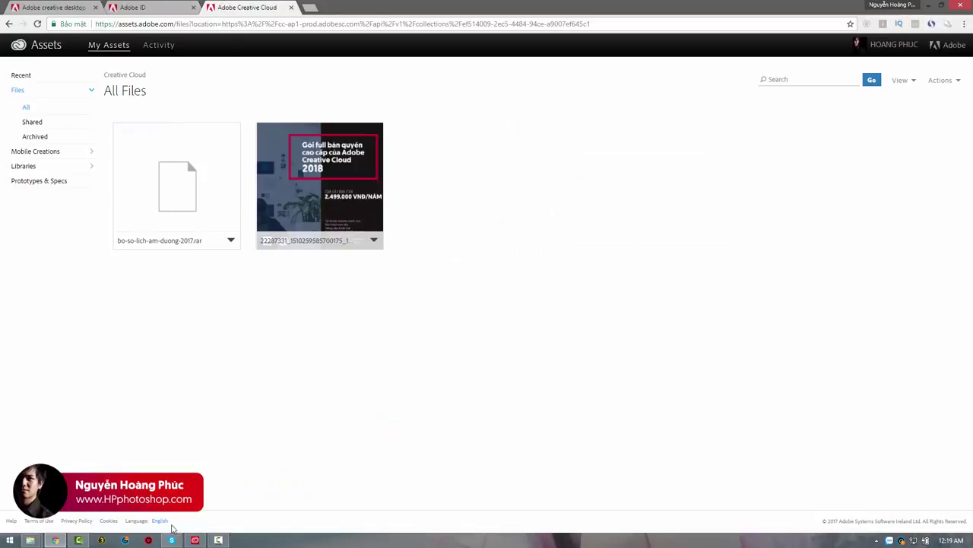
- Show the Creative Cloud Files folder in File Explorer beside the browser, with the synced rar and JPG
mouse_move(30, 540)
click(67, 486)
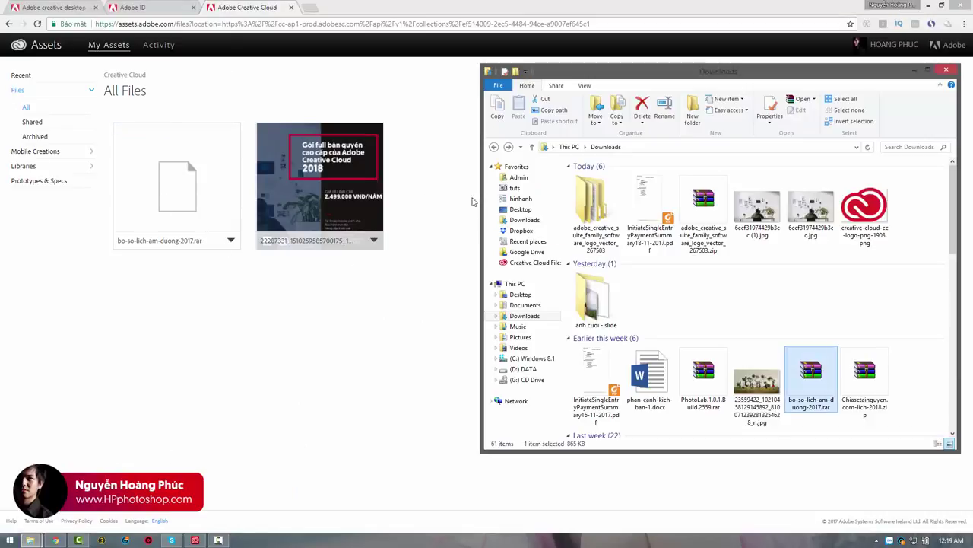
click(533, 262)
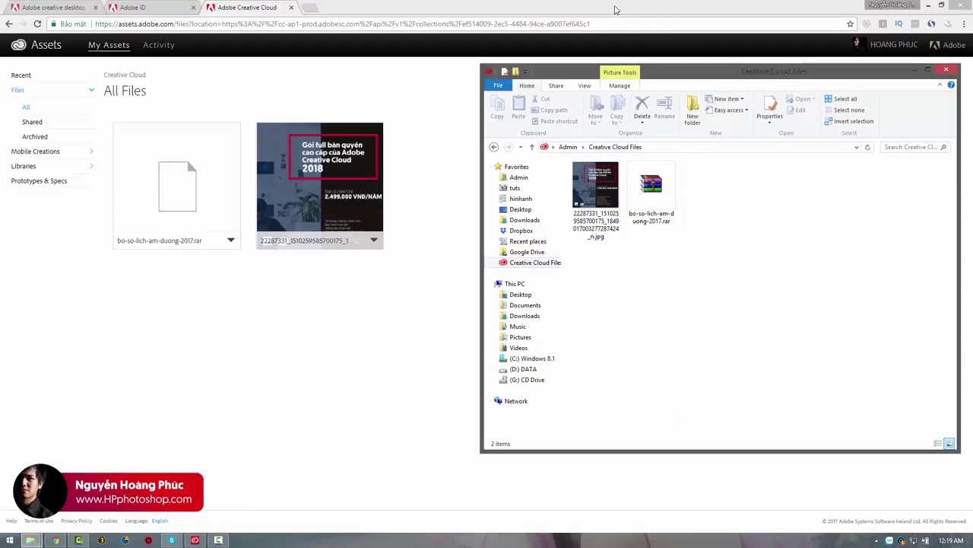
drag(707, 72, 637, 78)
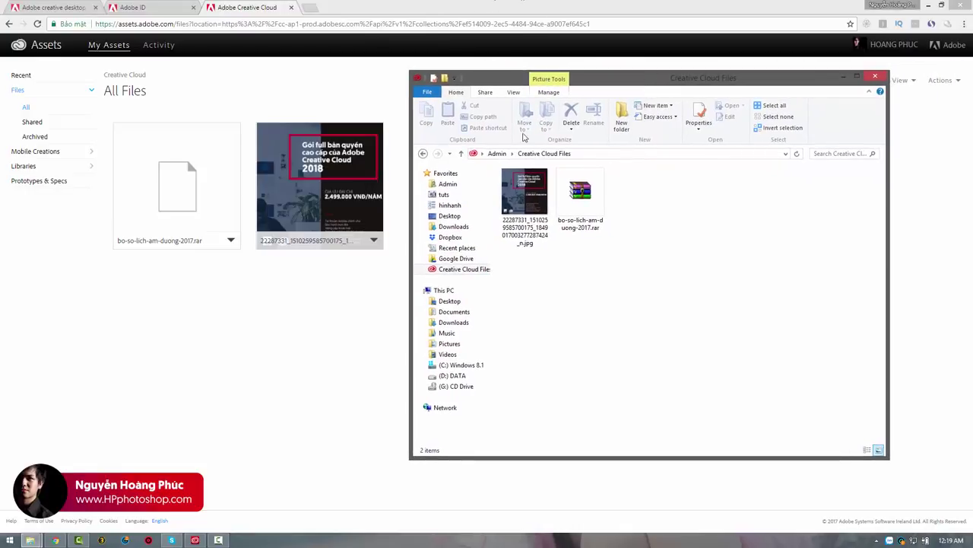
- Make bo-so-lich-am-duong-2017.rar public through Send Link to generate its share link, then close the dialog
right_click(169, 208)
click(500, 347)
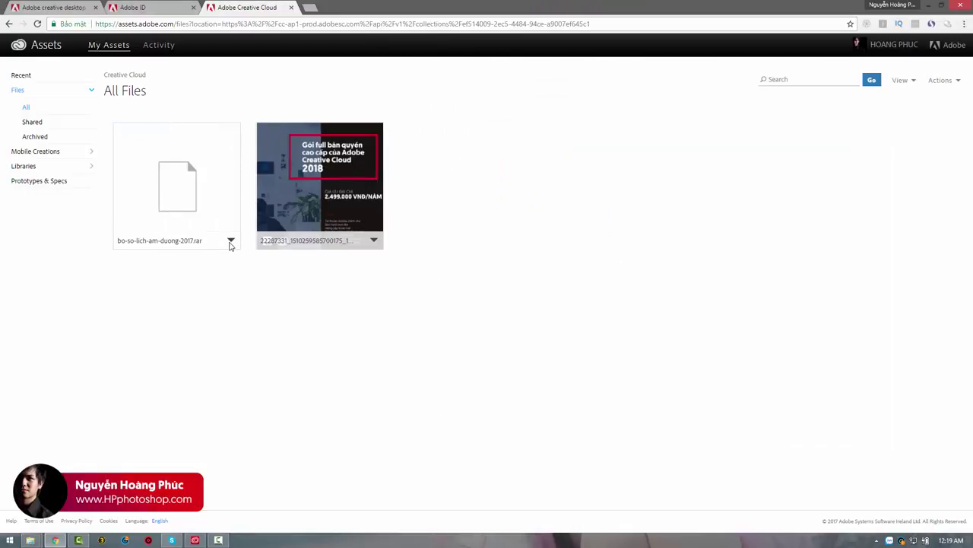
click(230, 241)
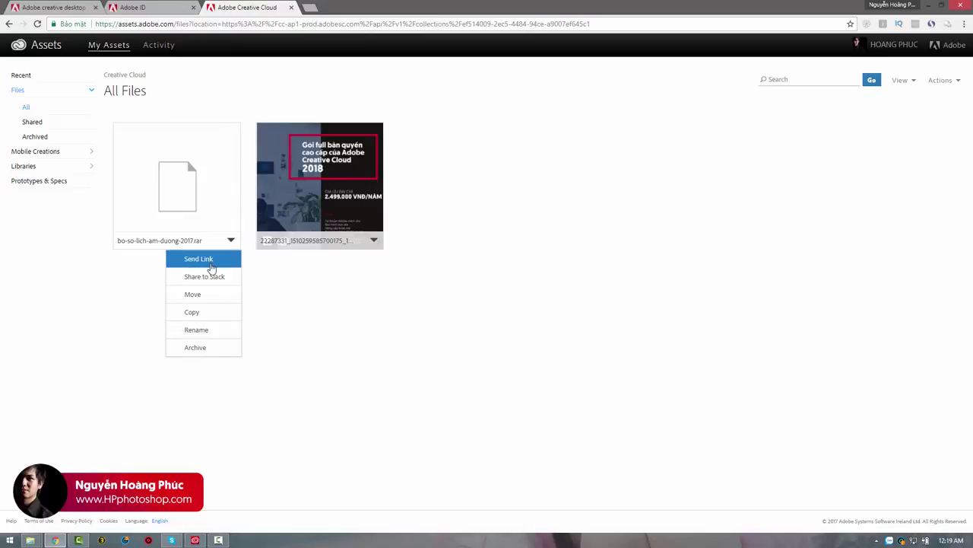
click(211, 262)
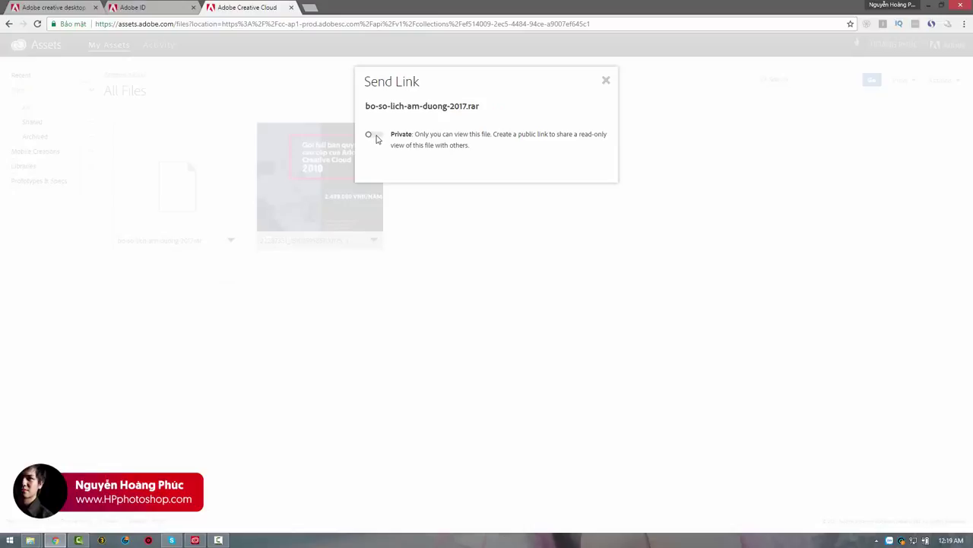
click(376, 137)
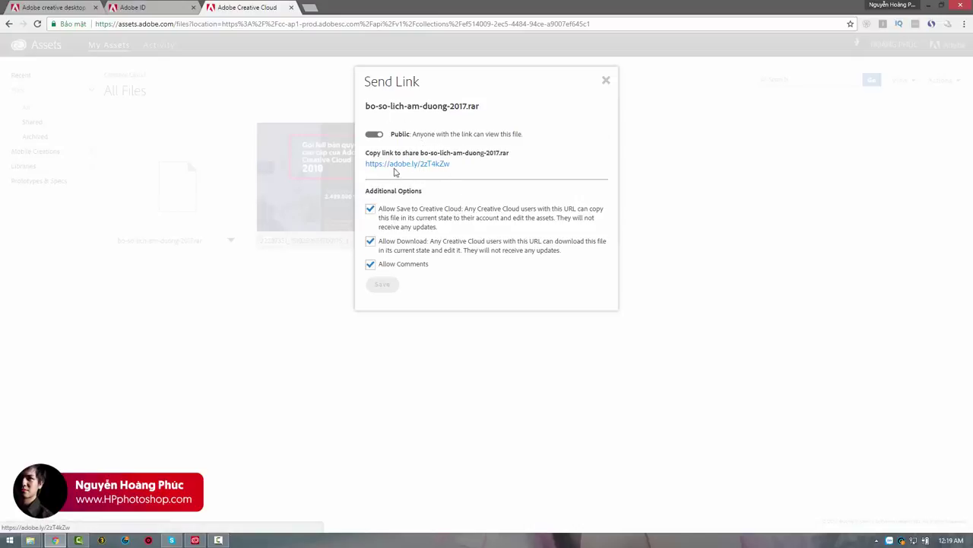
click(605, 81)
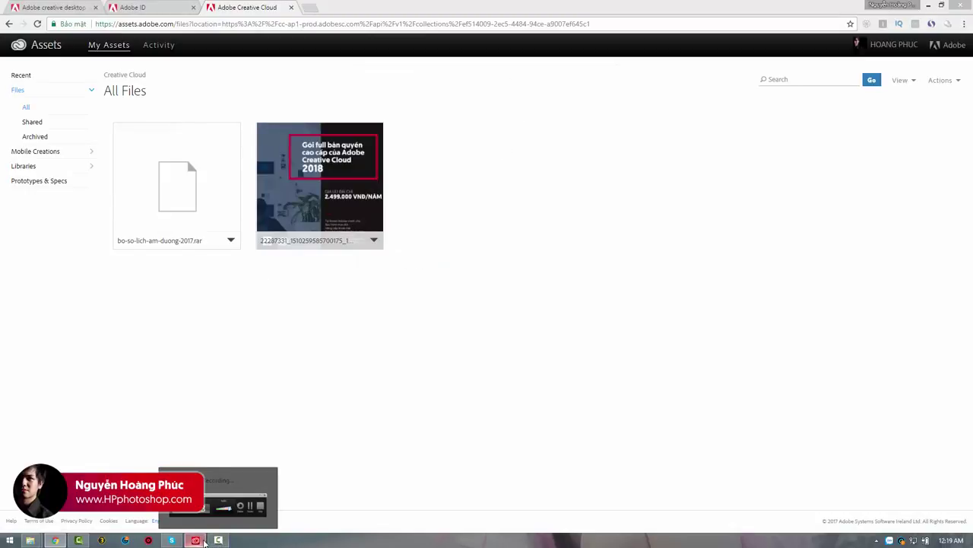
- Bring up the Creative Cloud desktop window over the Assets page, showing Photoshop CC in the Apps list
click(195, 540)
drag(338, 88, 566, 64)
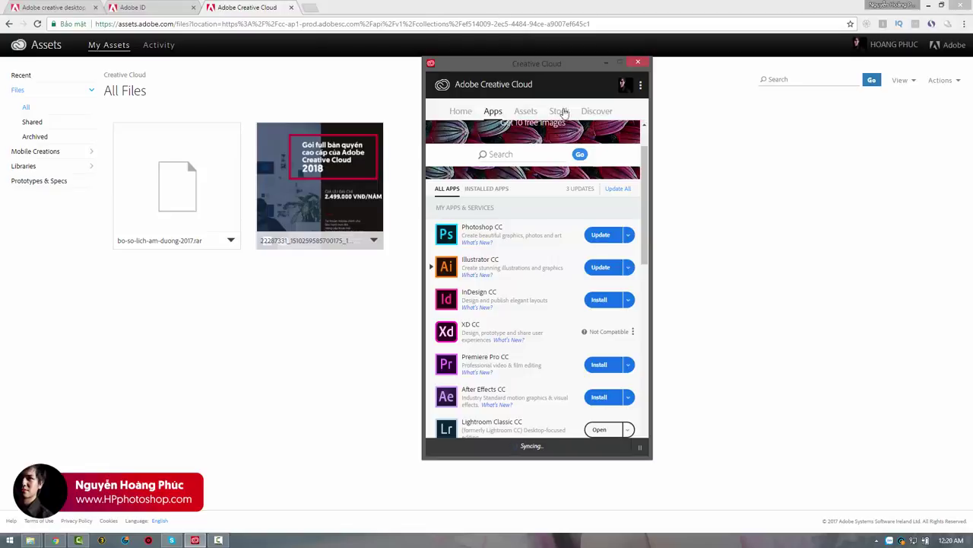
drag(645, 190, 656, 162)
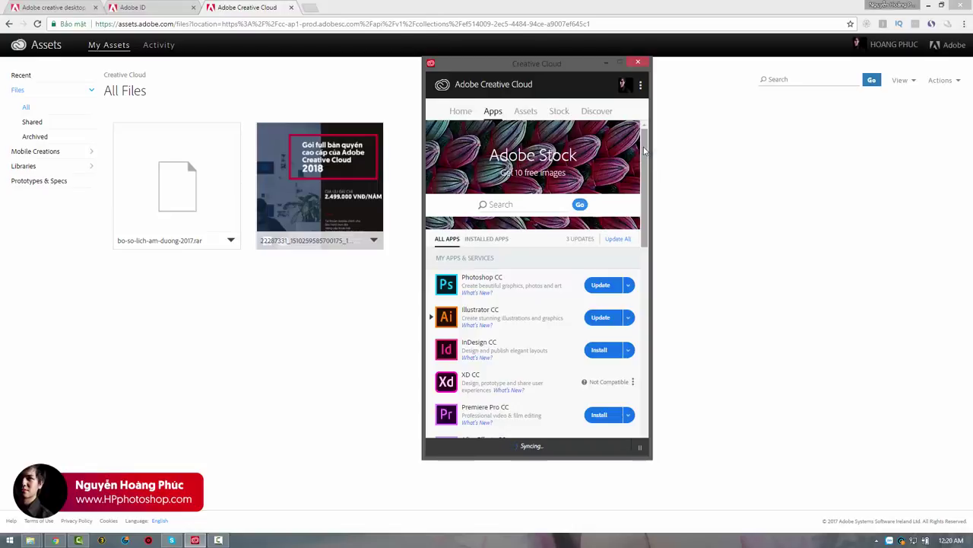
drag(644, 150, 646, 160)
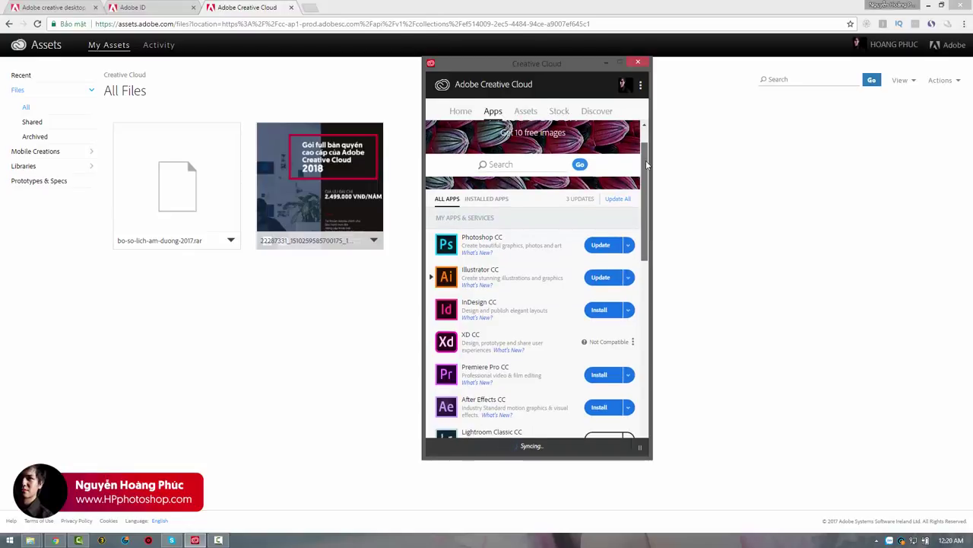
drag(645, 163, 645, 167)
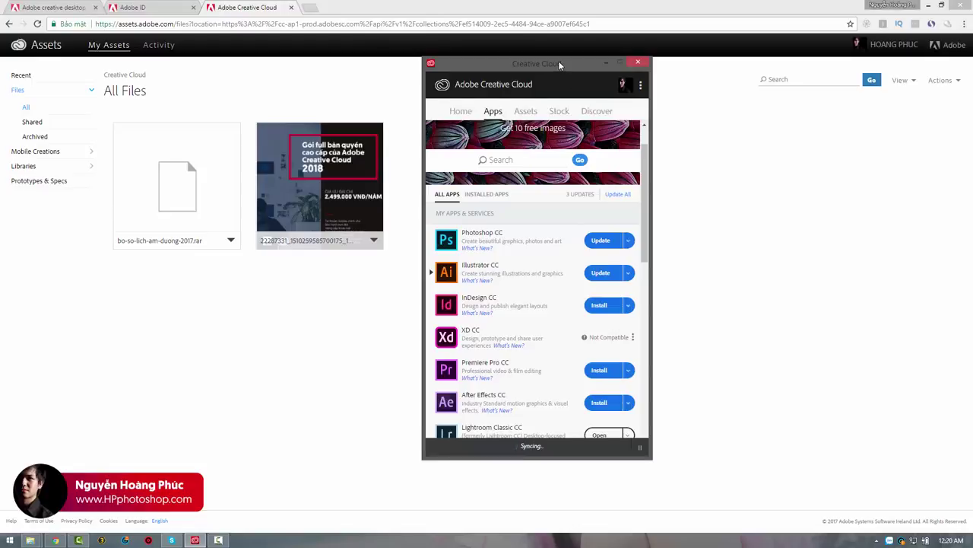
drag(559, 65, 573, 86)
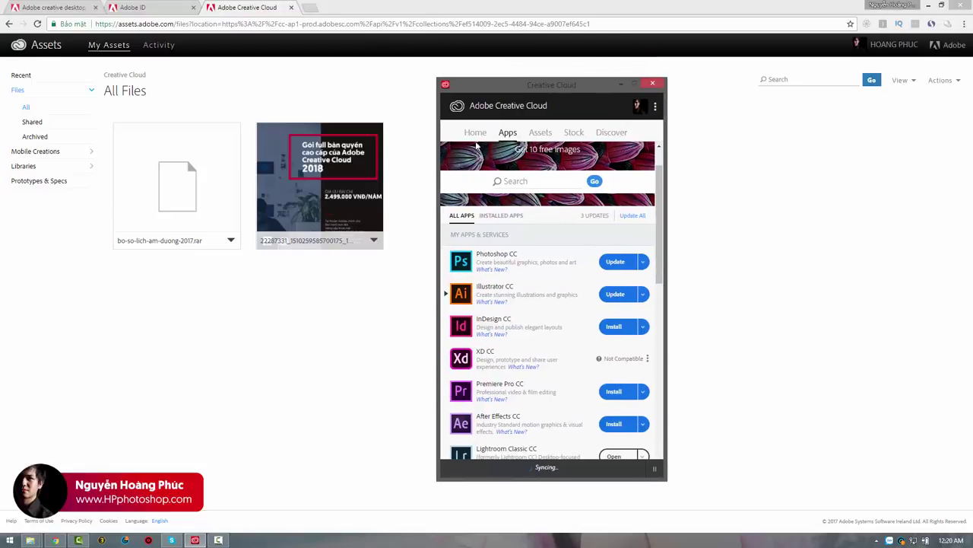
scroll(665, 266, down, 3)
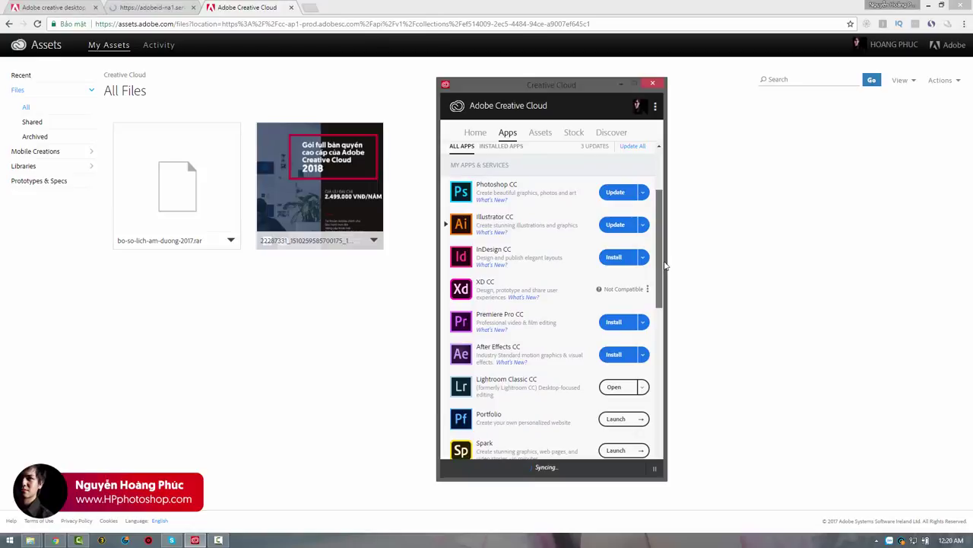
scroll(660, 256, up, 1)
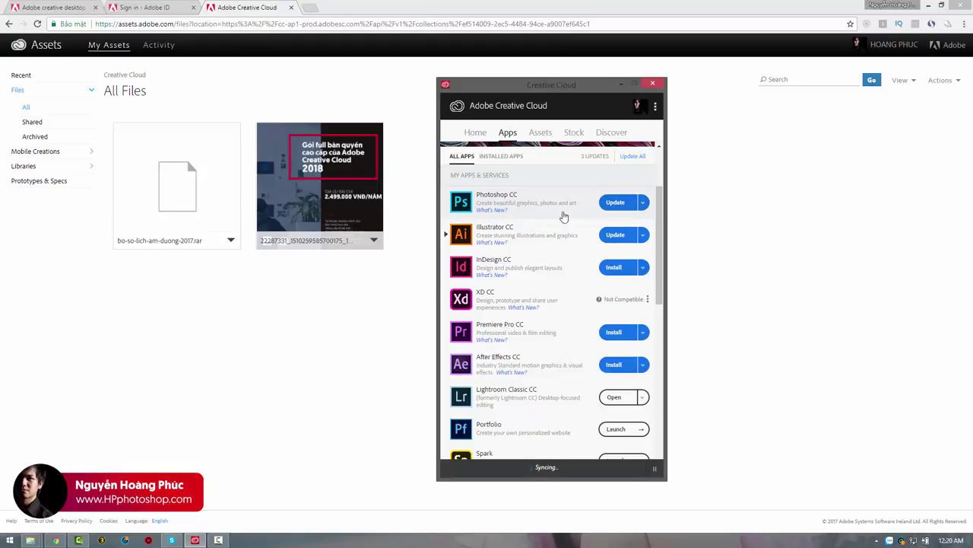
click(642, 202)
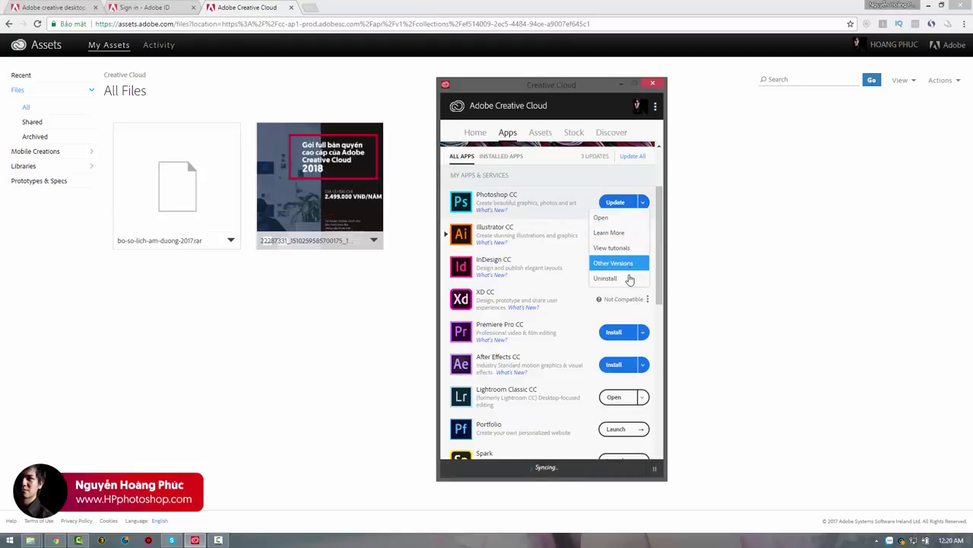
click(590, 199)
drag(581, 93, 589, 94)
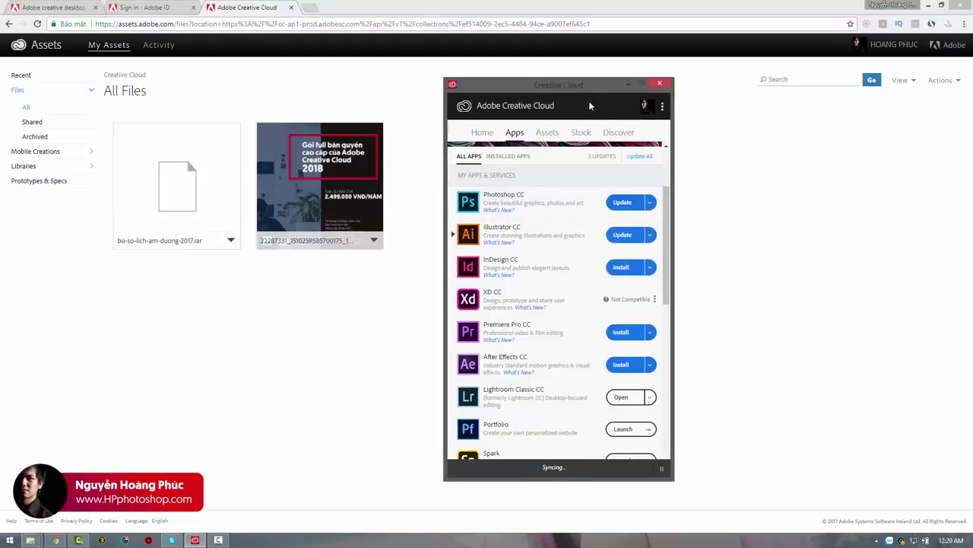
click(650, 204)
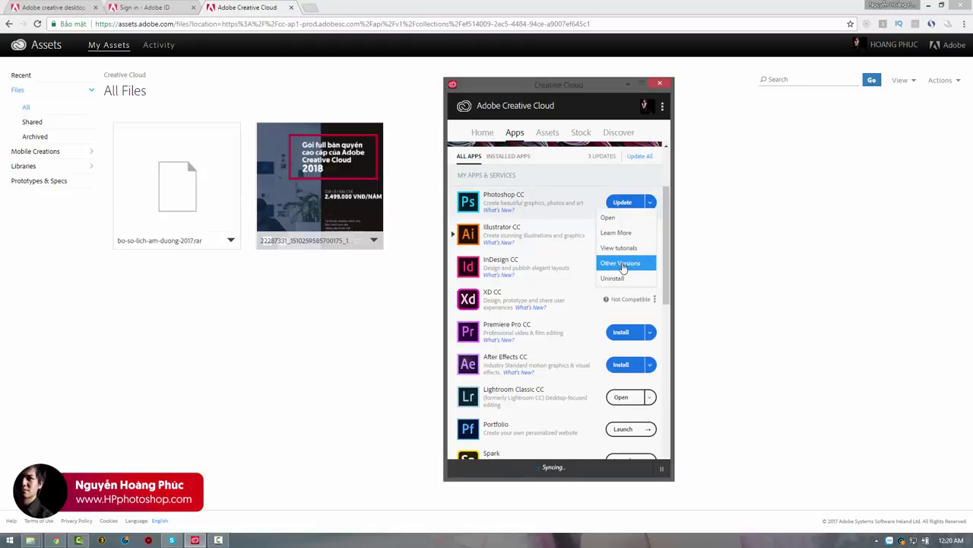
click(651, 204)
click(650, 205)
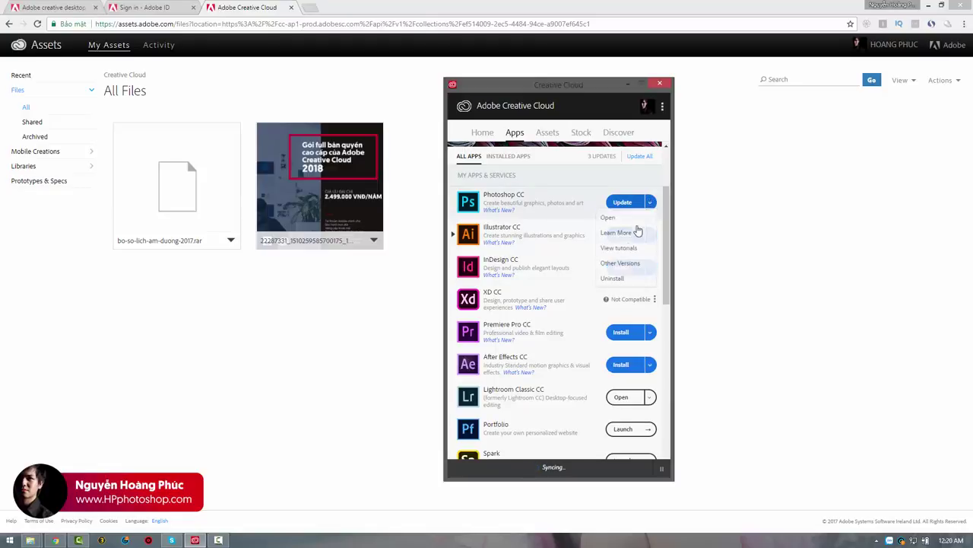
click(628, 263)
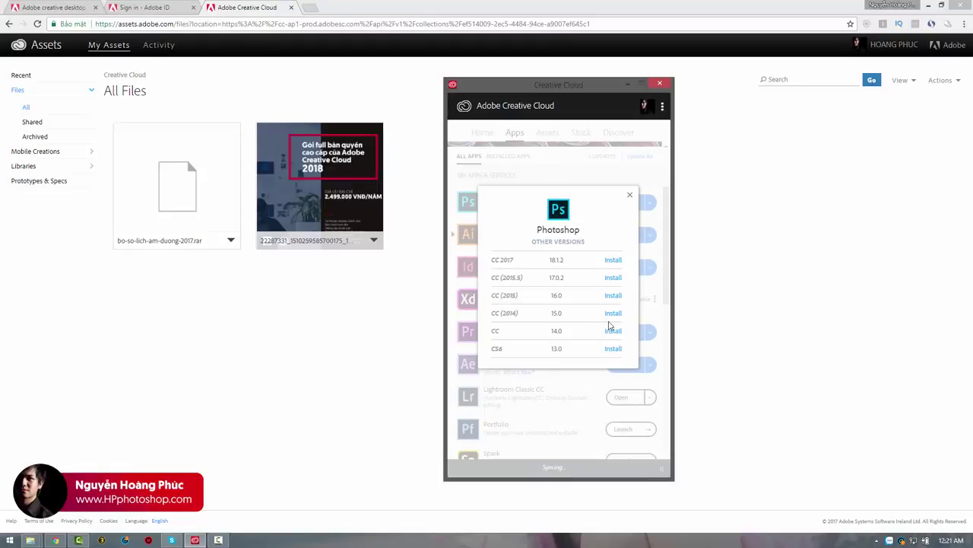
click(630, 198)
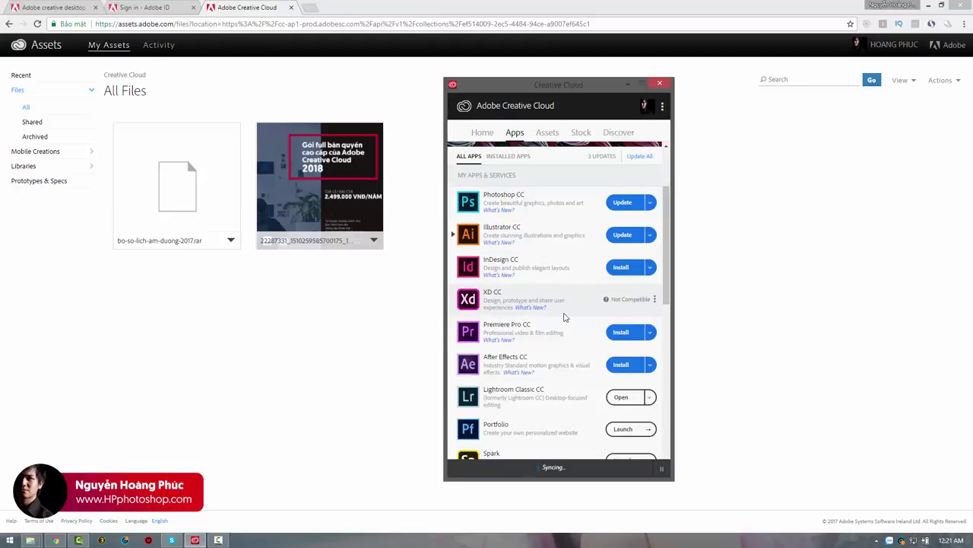
- Start the Photoshop CC update
click(623, 202)
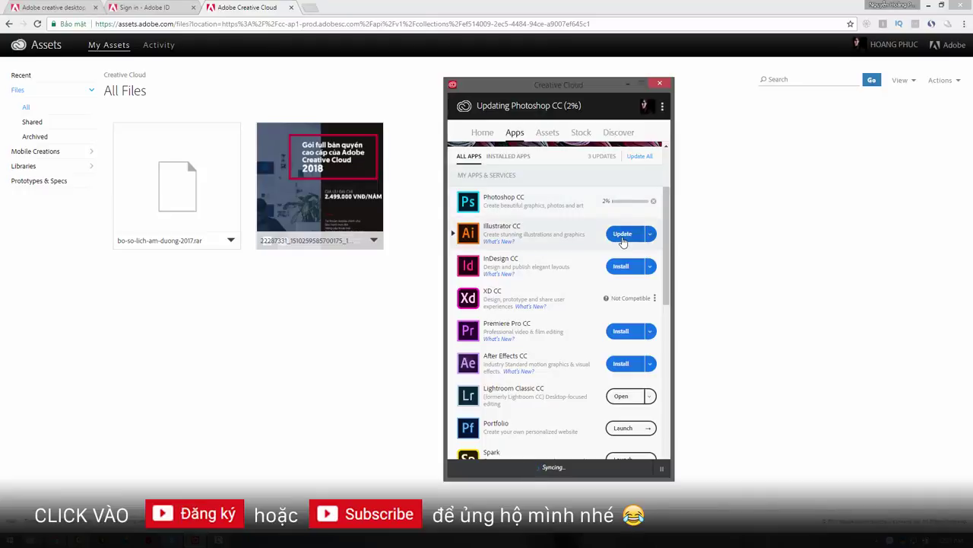
scroll(567, 310, down, 3)
scroll(532, 297, up, 4)
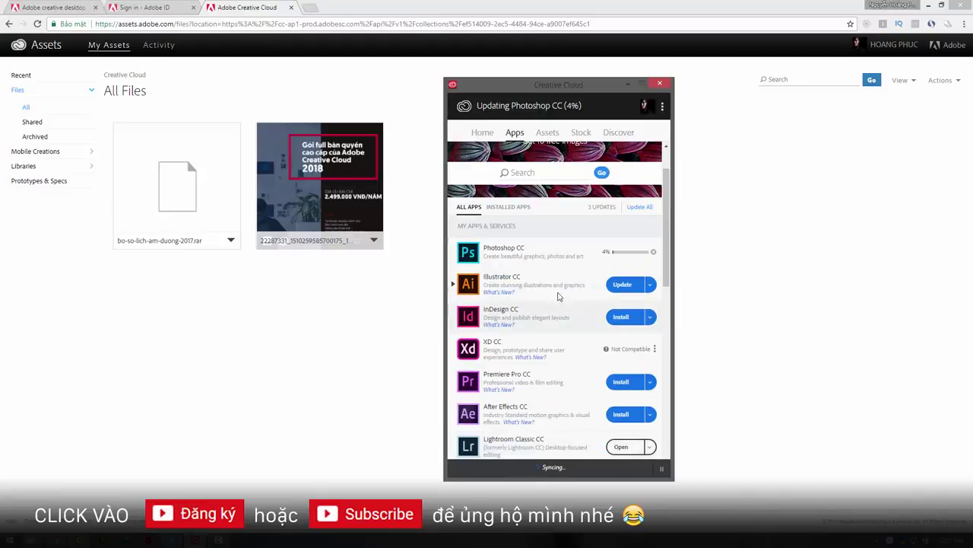
scroll(471, 271, down, 1)
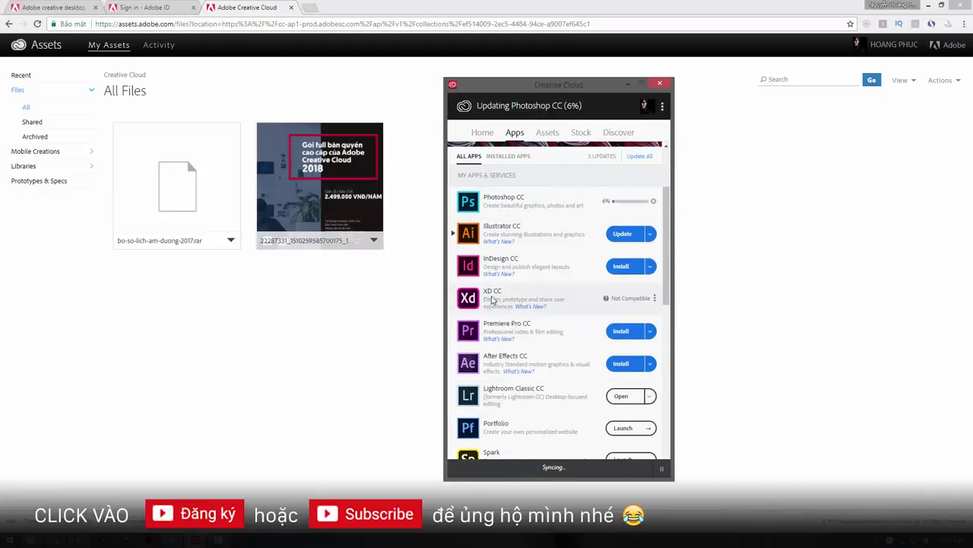
- Attempt to install XD CC and dismiss the Upgrade needed notice with OK
click(622, 299)
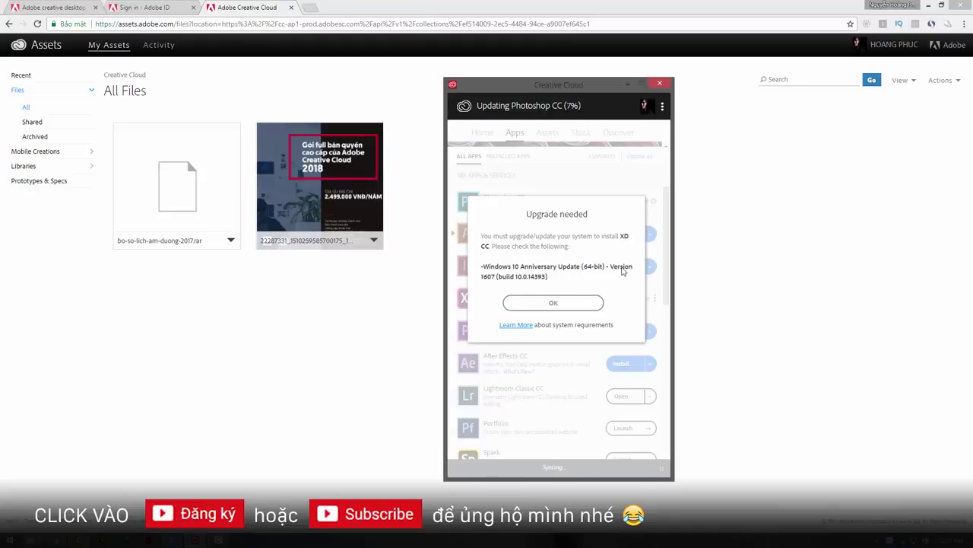
click(552, 302)
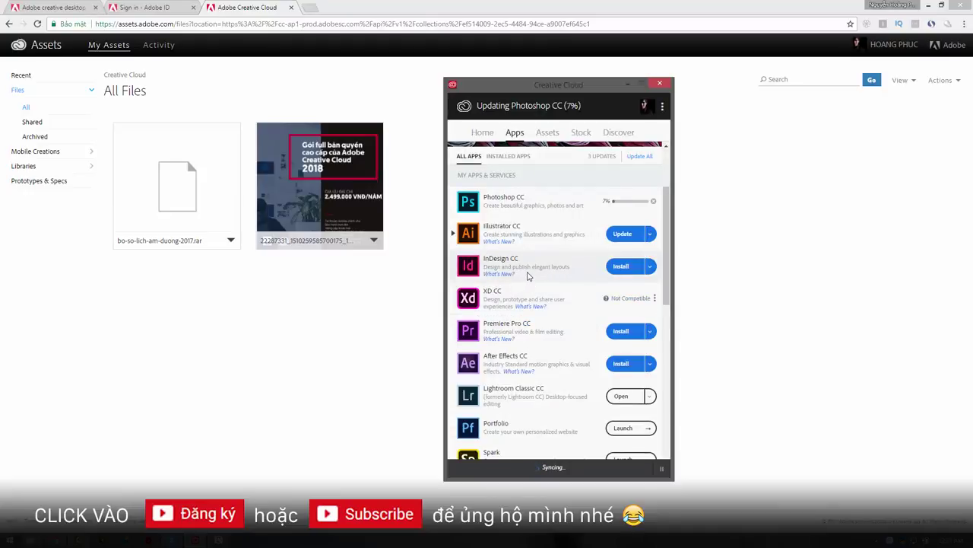
scroll(523, 278, down, 4)
scroll(525, 275, down, 1)
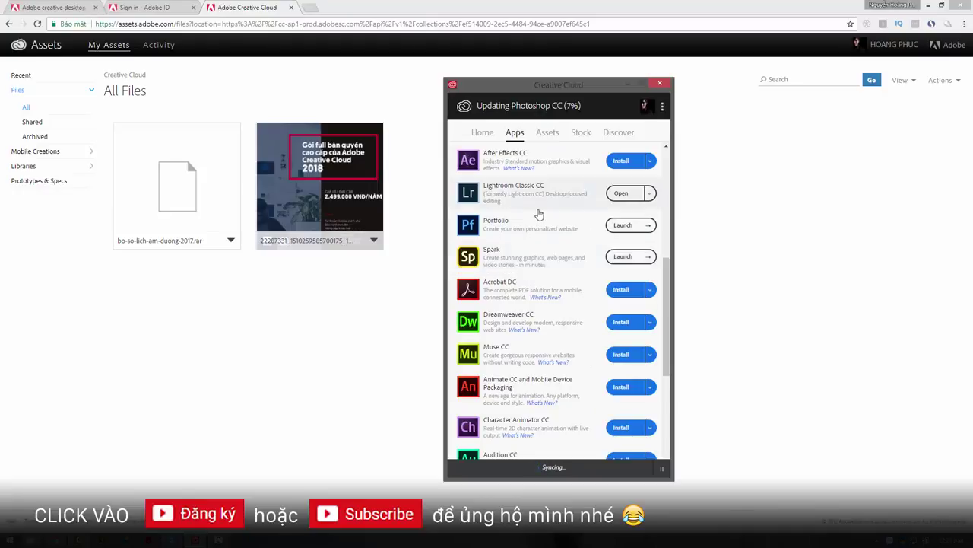
scroll(544, 274, down, 5)
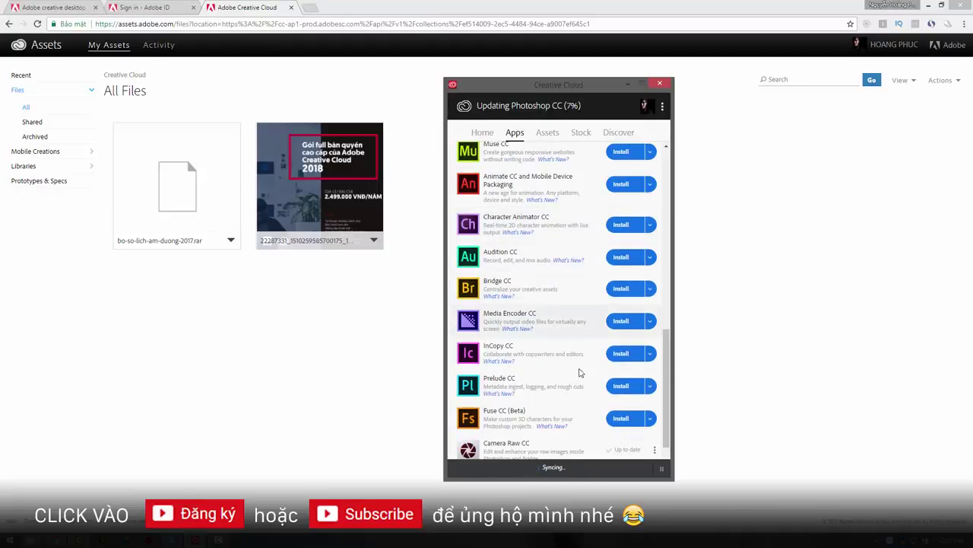
scroll(574, 371, down, 2)
scroll(562, 392, up, 6)
scroll(556, 394, up, 7)
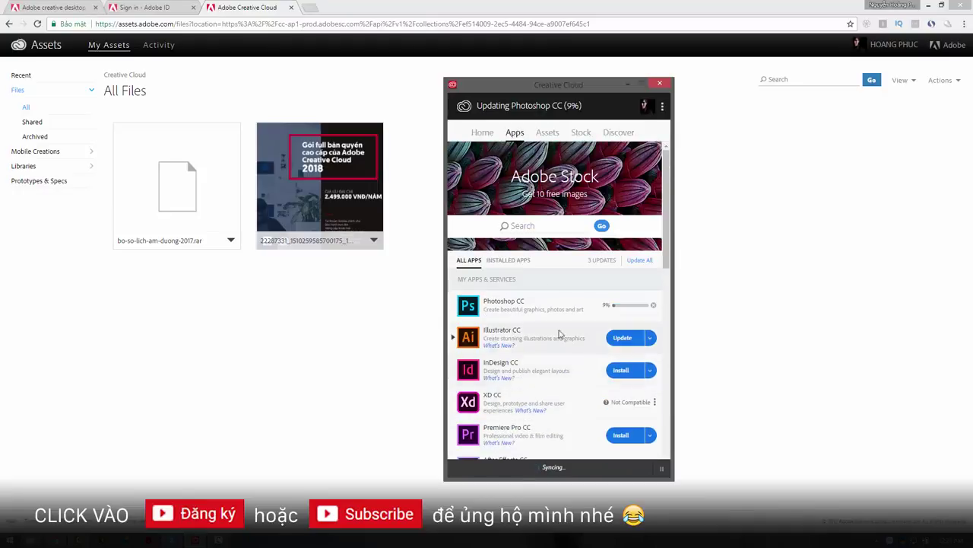
- Look through the Assets, Stock and Home sections, then return to the Apps list at 16%
click(547, 134)
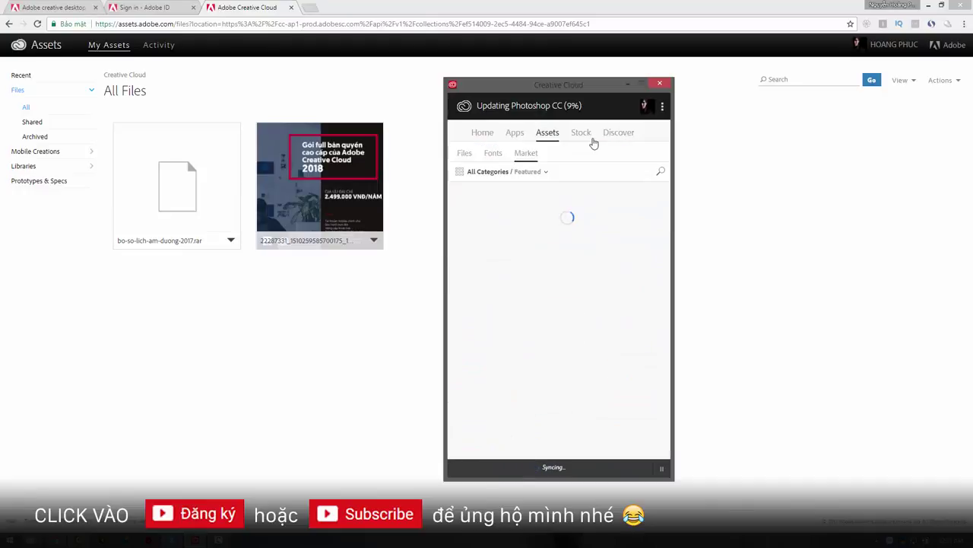
click(581, 134)
click(487, 133)
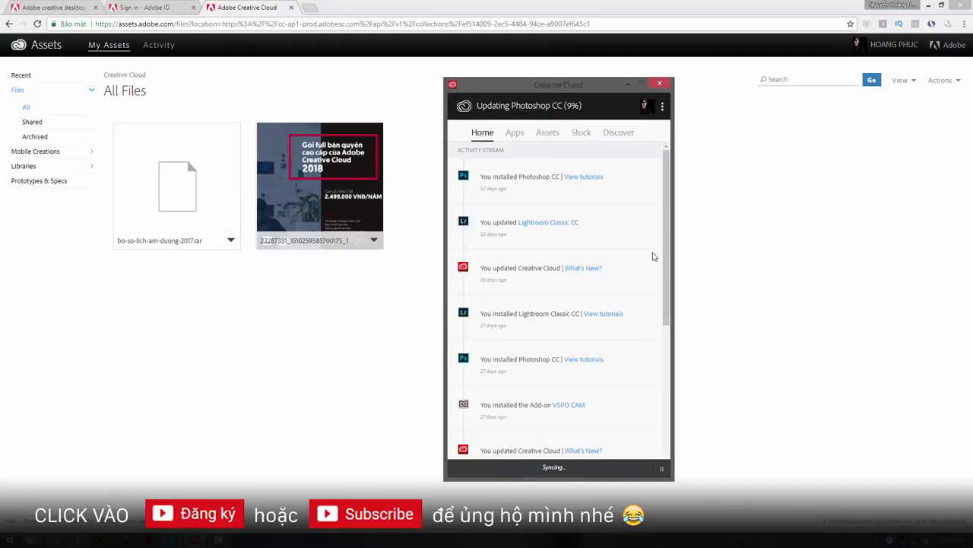
scroll(626, 261, down, 3)
scroll(626, 292, down, 2)
scroll(626, 292, up, 5)
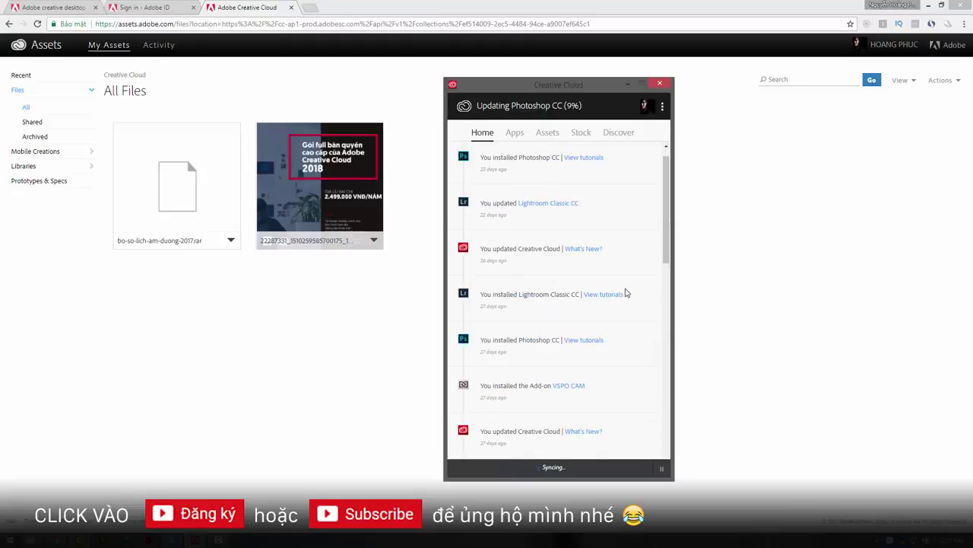
click(517, 132)
drag(560, 83, 582, 87)
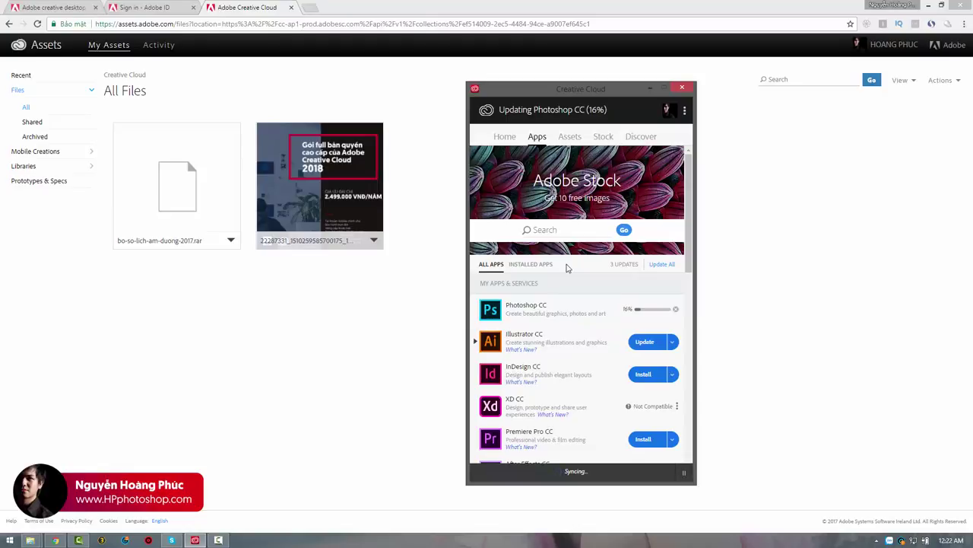
scroll(566, 271, down, 3)
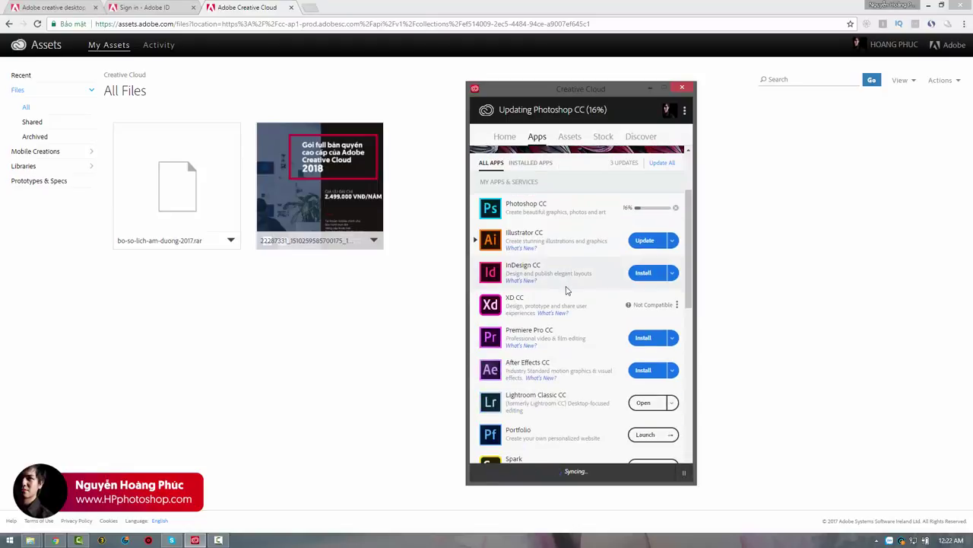
scroll(566, 289, up, 2)
scroll(566, 289, down, 2)
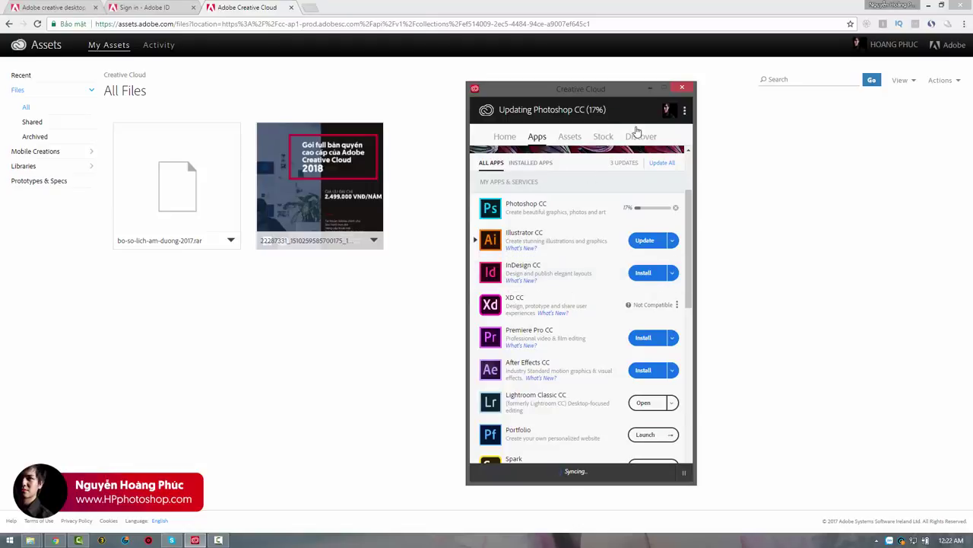
drag(607, 93, 593, 93)
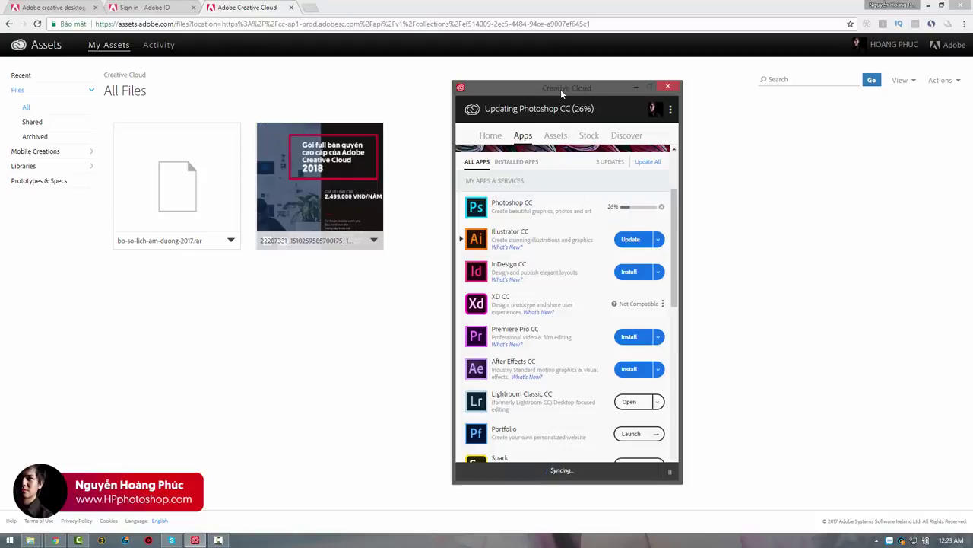
- Expand Illustrator CC in the apps list to reveal its Illustrator CC (2015) install
drag(560, 88, 572, 89)
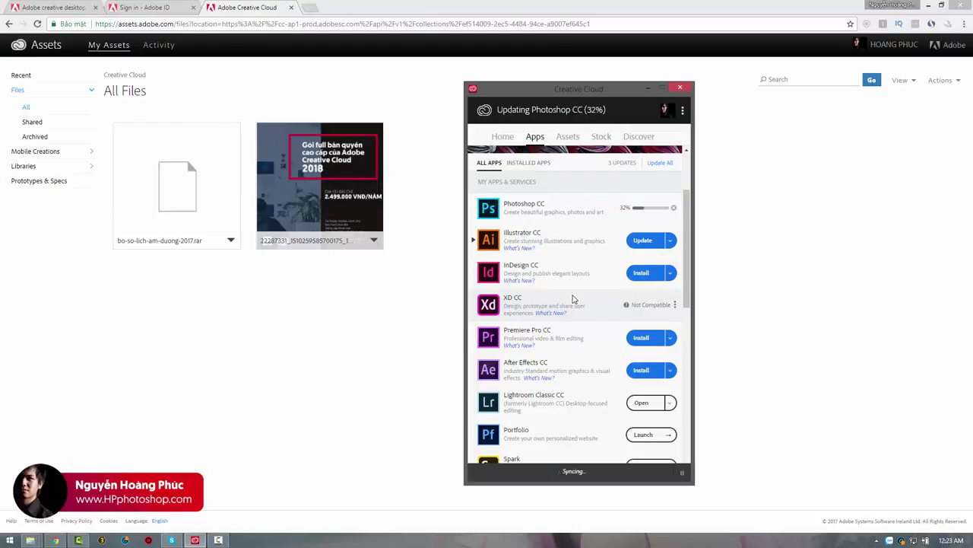
scroll(574, 299, down, 5)
scroll(571, 319, down, 5)
scroll(571, 336, up, 10)
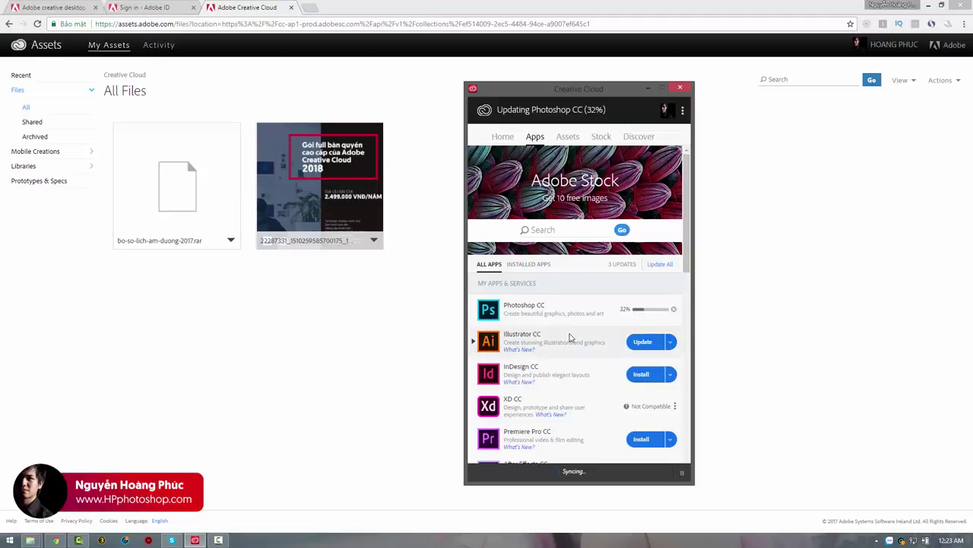
scroll(570, 337, down, 5)
scroll(570, 337, up, 5)
scroll(570, 337, down, 2)
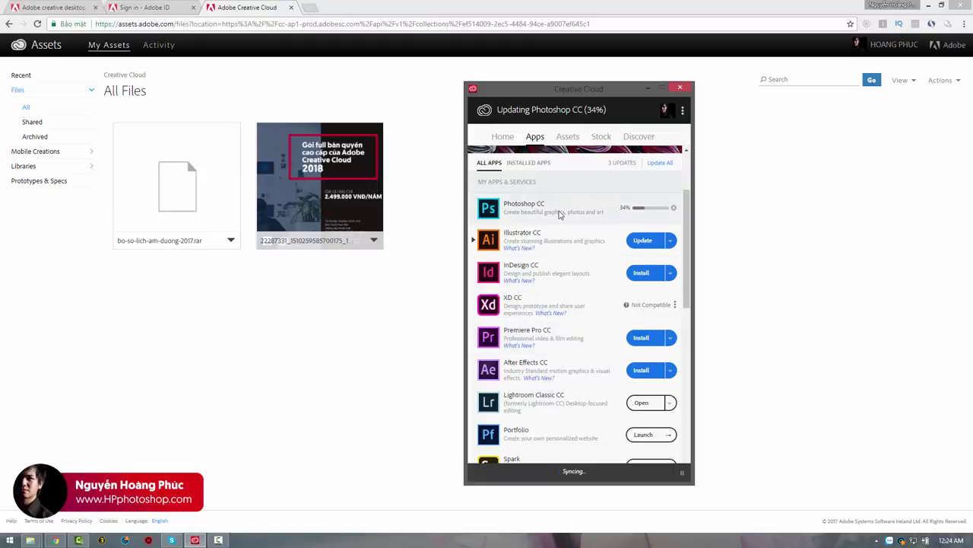
click(473, 241)
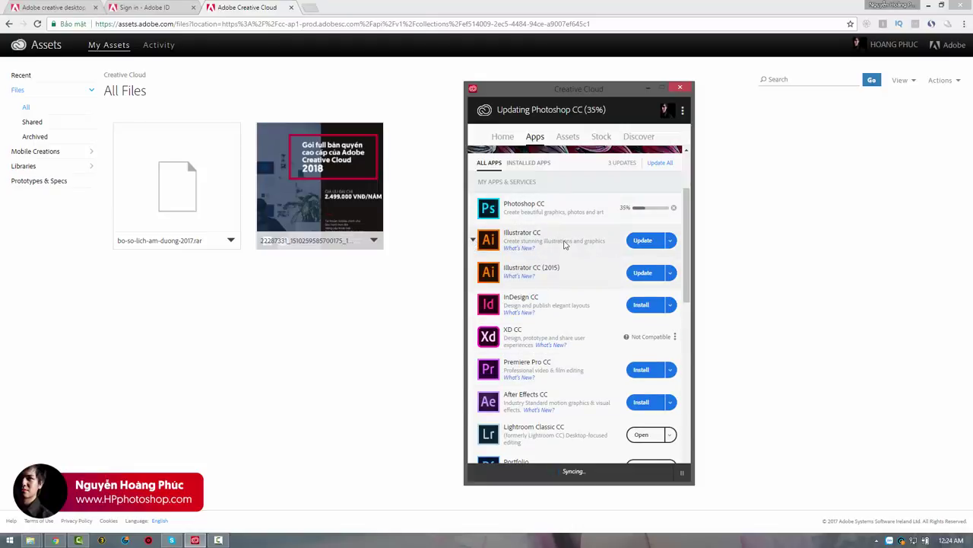